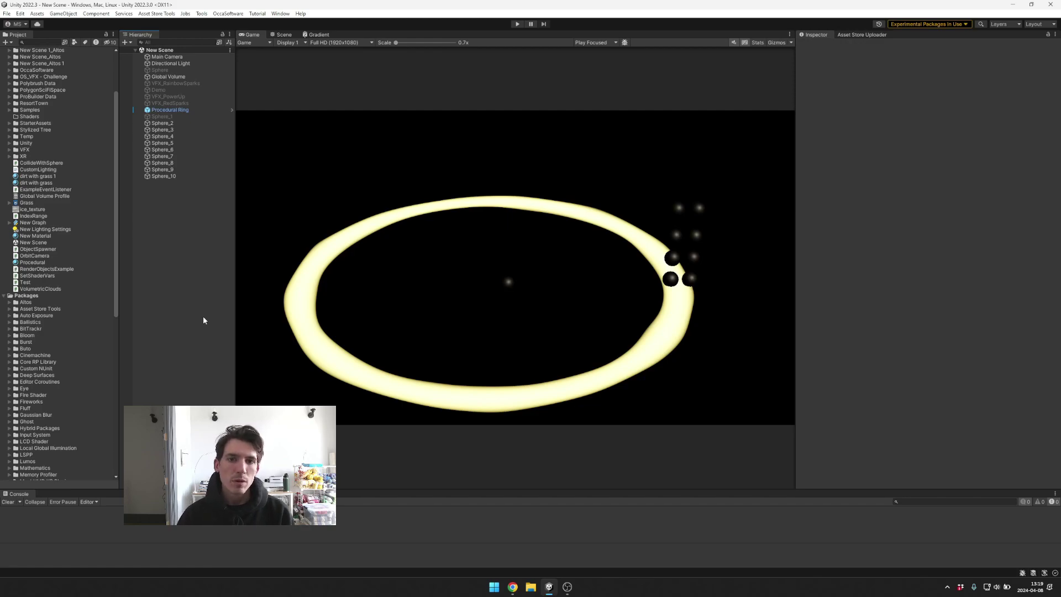
Step: Enable the Global Volume's Bloom Override and view the glowing, ghost-haloed ring in the Scene view
left_click(194, 63)
left_click(198, 77)
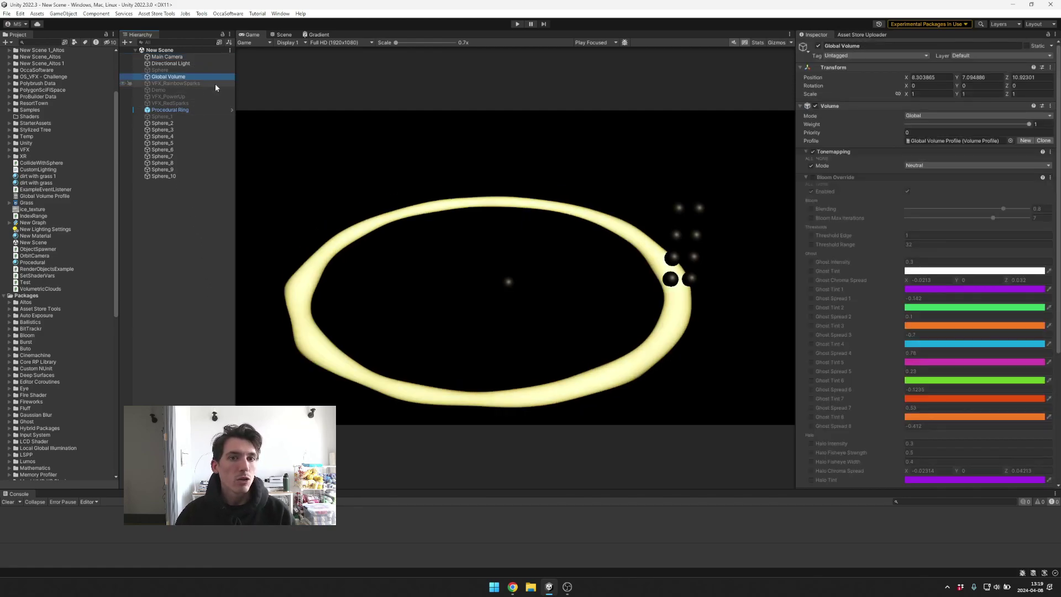
left_click(814, 177)
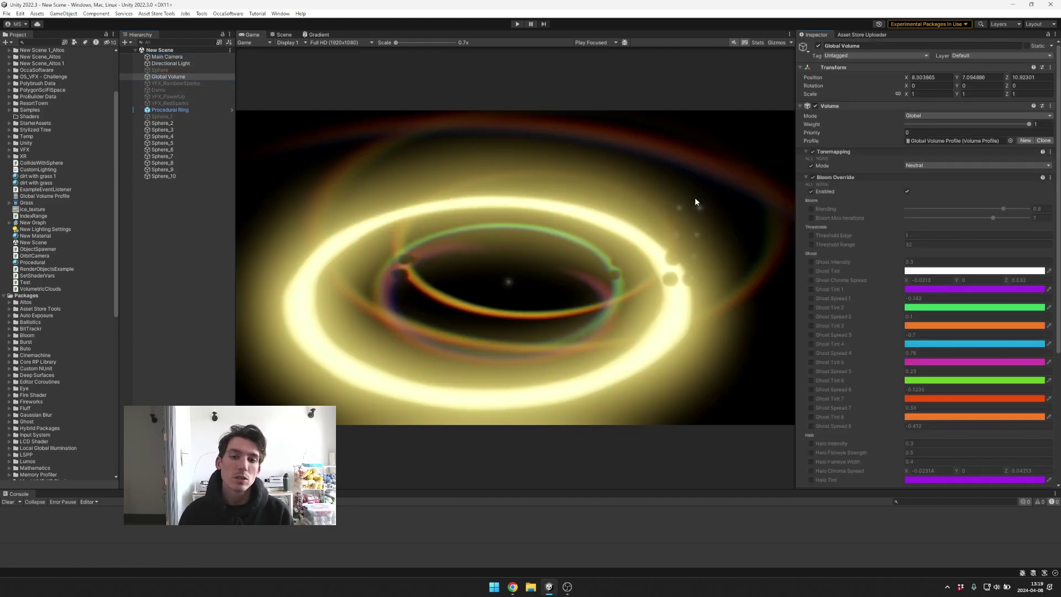
left_click(282, 34)
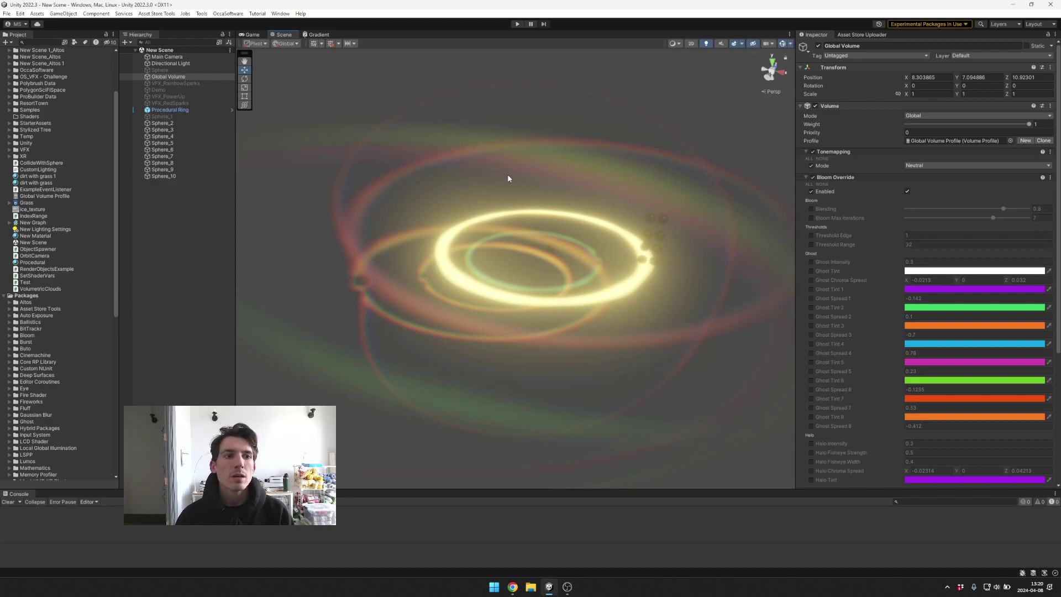
Step: Compare the Bloom Override off and on, then remove it from the Global Volume profile
left_click(813, 177)
left_click(813, 178)
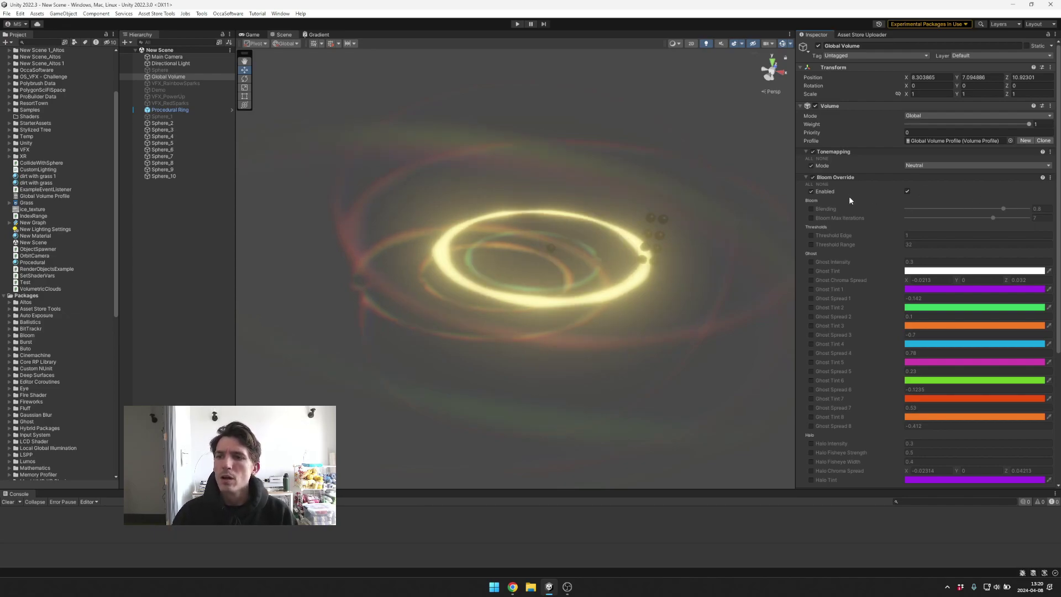
left_click(1049, 178)
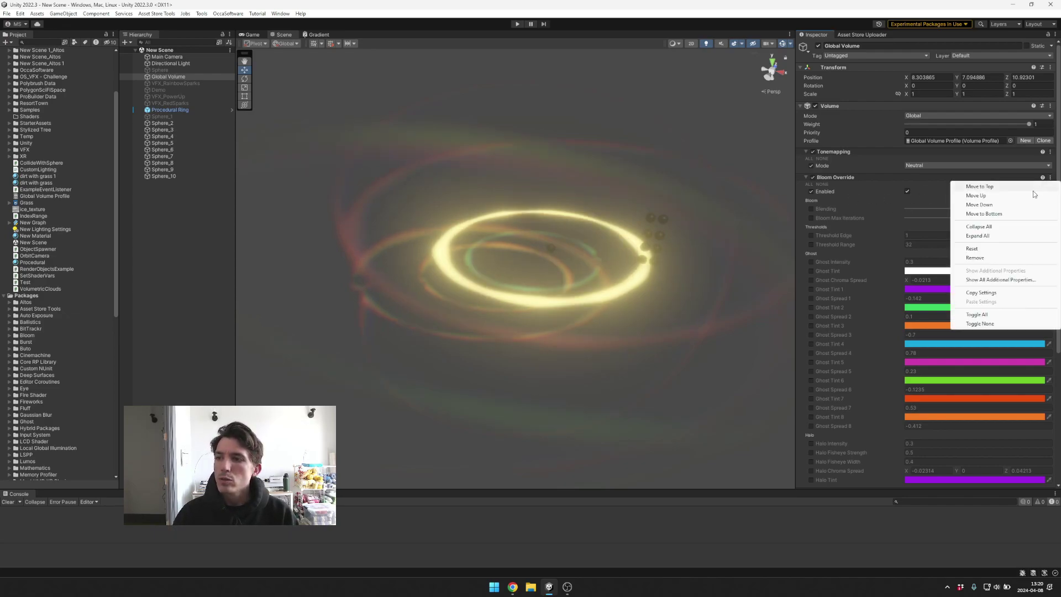
left_click(988, 259)
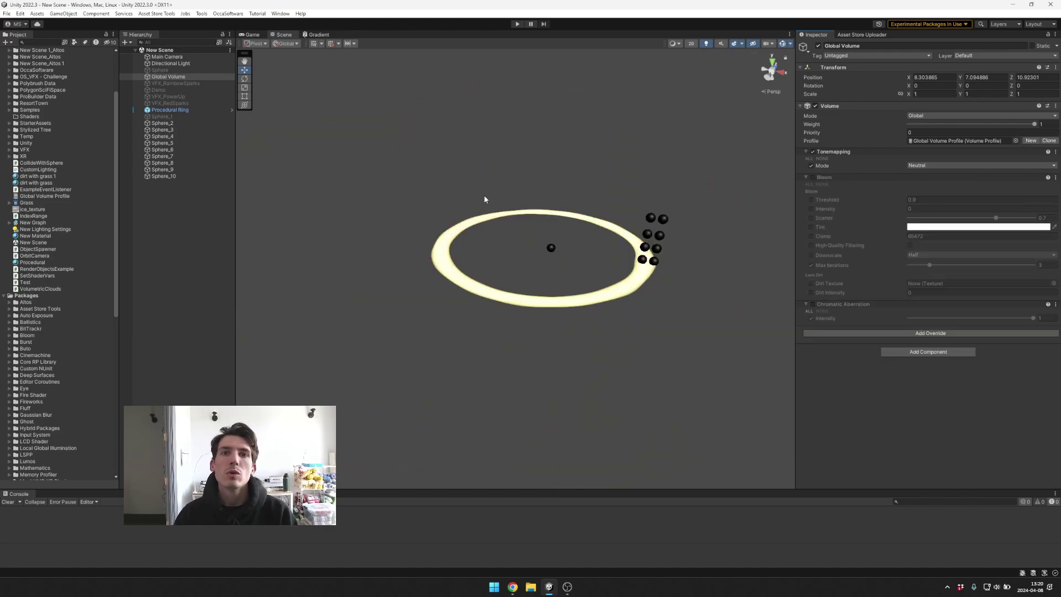
Step: Reveal the project's Packages folder in File Explorer
left_click(42, 296)
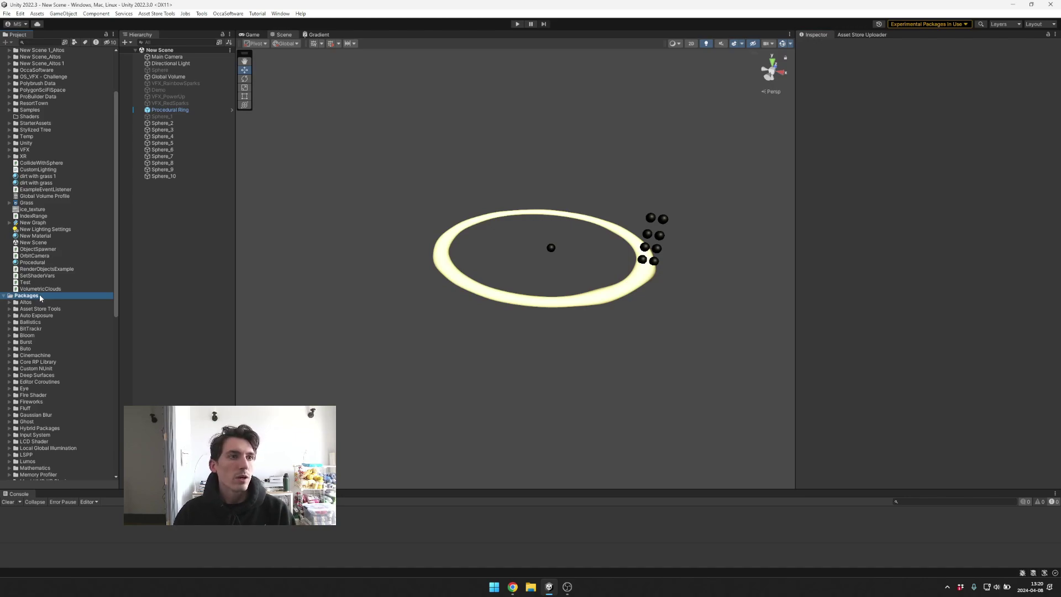
right_click(38, 296)
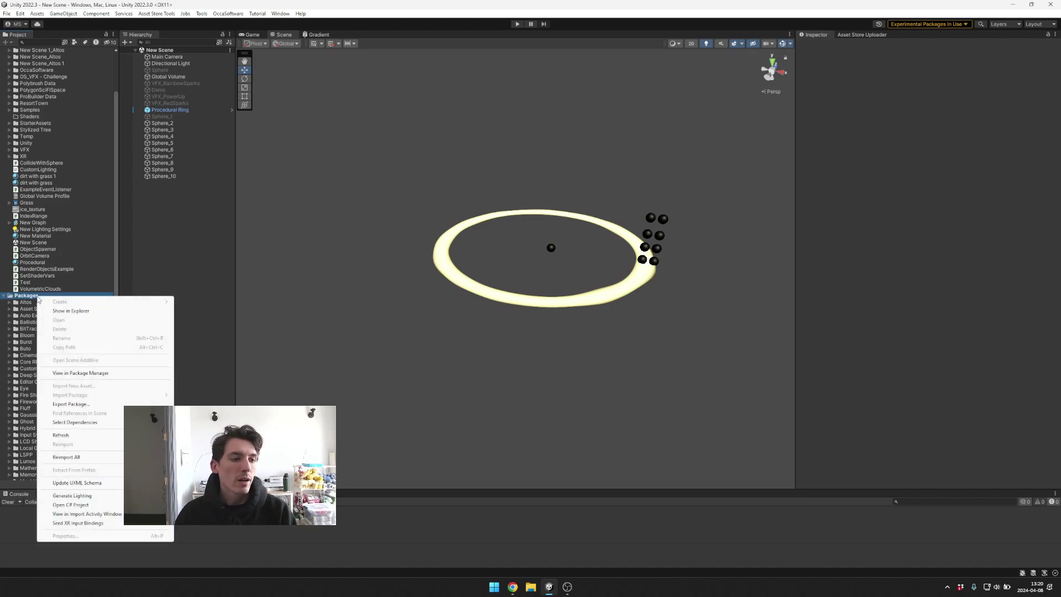
left_click(67, 311)
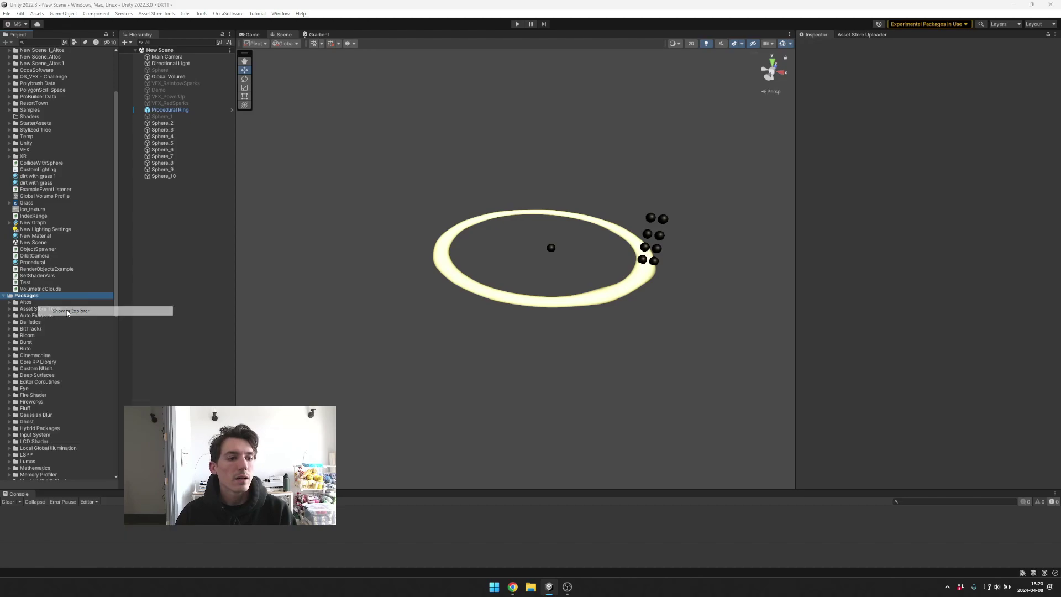
Step: Enter the Packages folder in File Explorer and open manifest.json in Visual Studio Code
left_click_drag(541, 248, 520, 178)
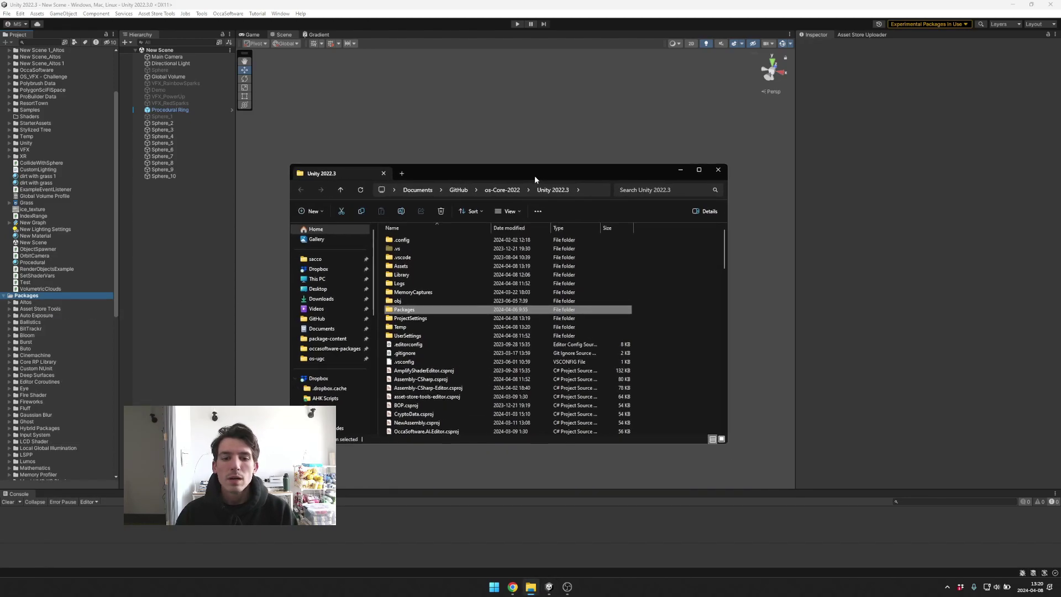
double_click(413, 307)
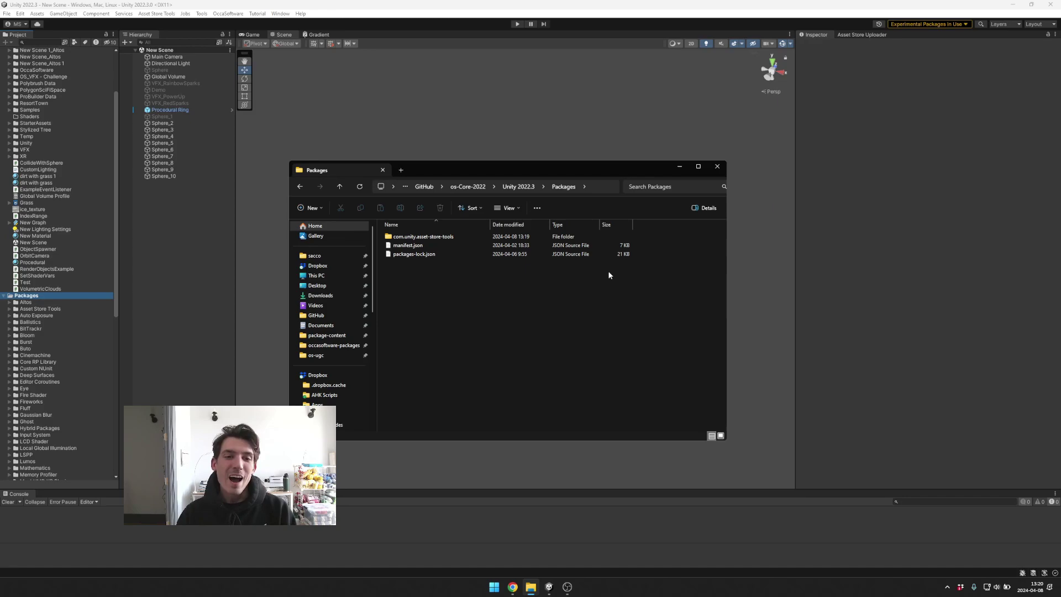
double_click(449, 245)
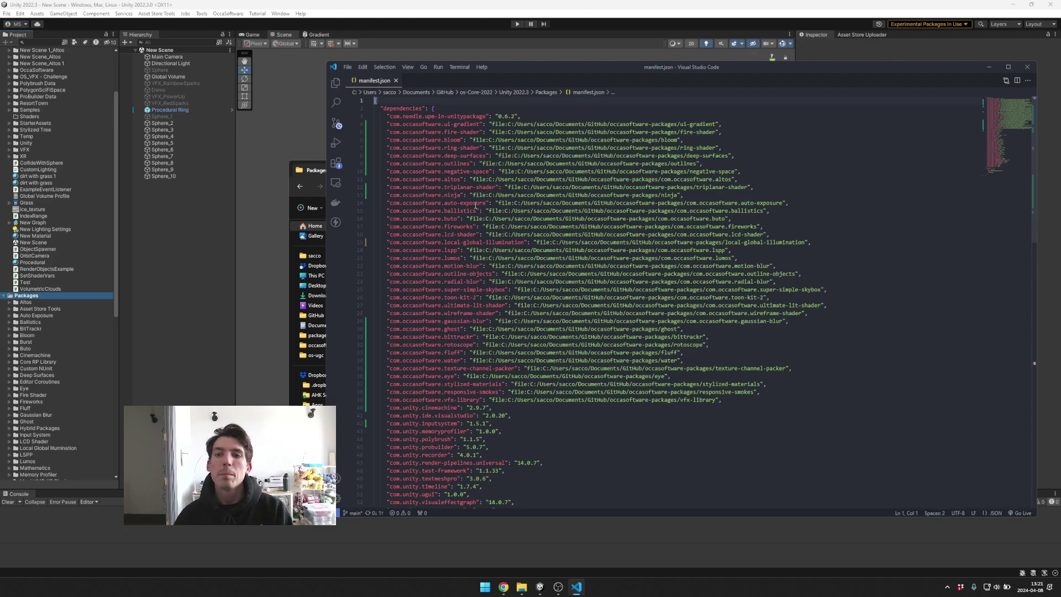
Step: Select lines 4–39 of manifest.json, the local occasoftware package dependencies
left_click_drag(771, 402, 381, 123)
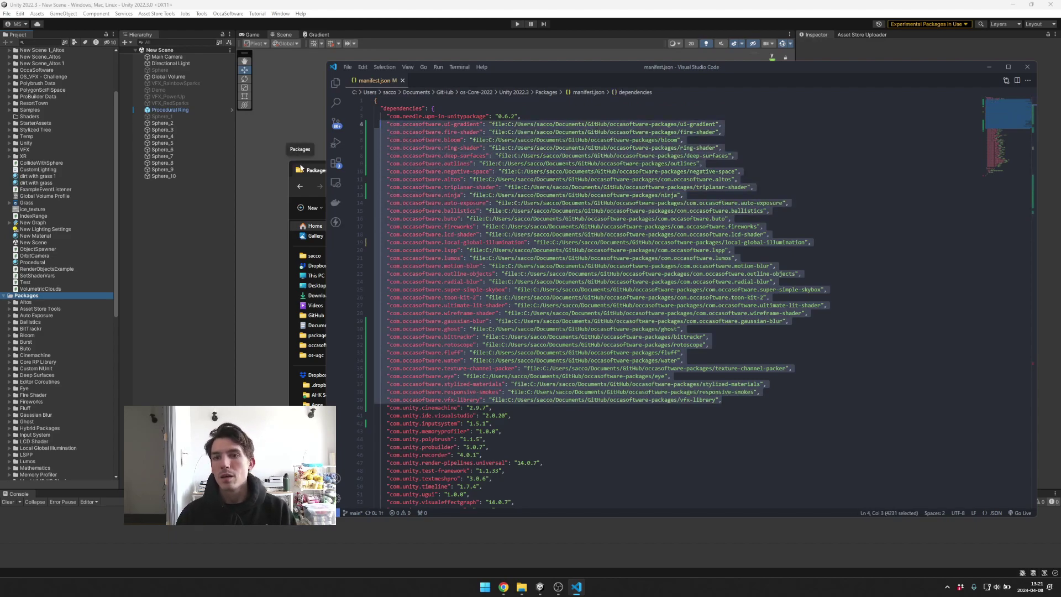
Step: Deselect manifest.json in Explorer, return to Unity and show the Global Volume's Tonemapping, Bloom and Chromatic Aberration overrides
left_click(277, 143)
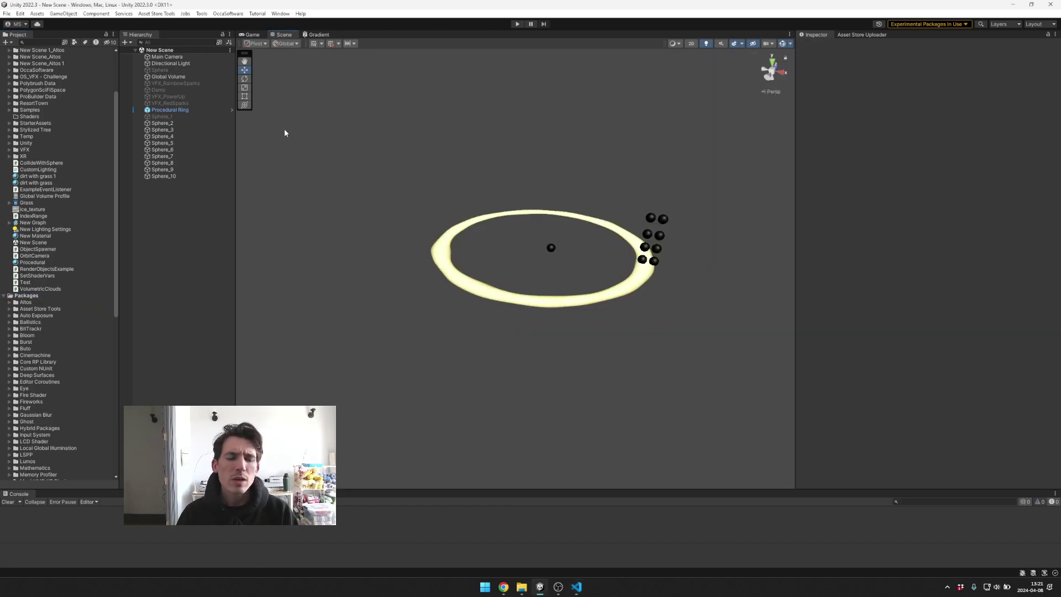
key("alt+Tab")
key("Tab")
left_click(478, 285)
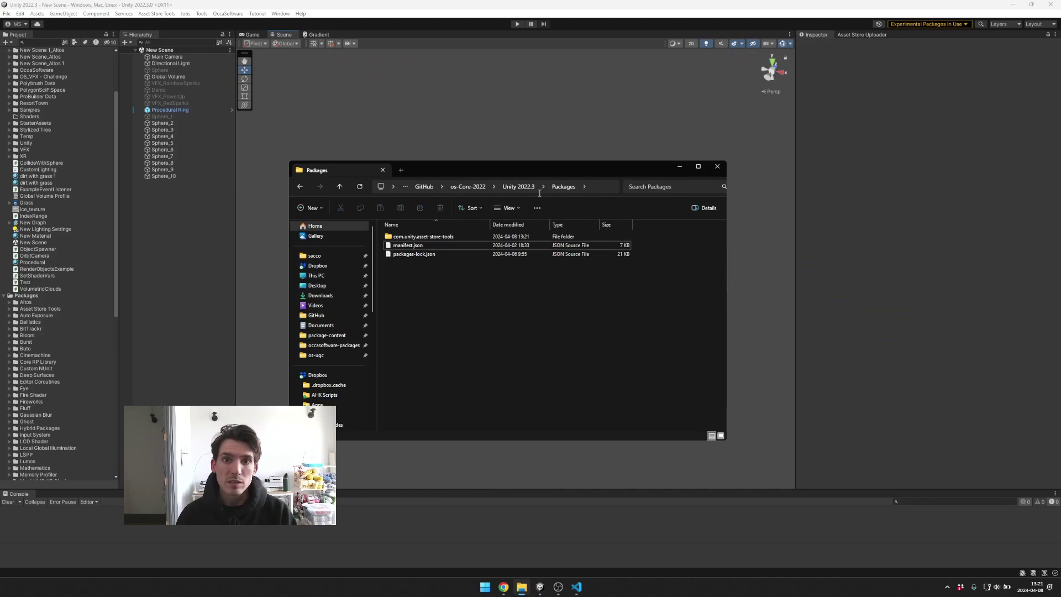
key("alt+Tab")
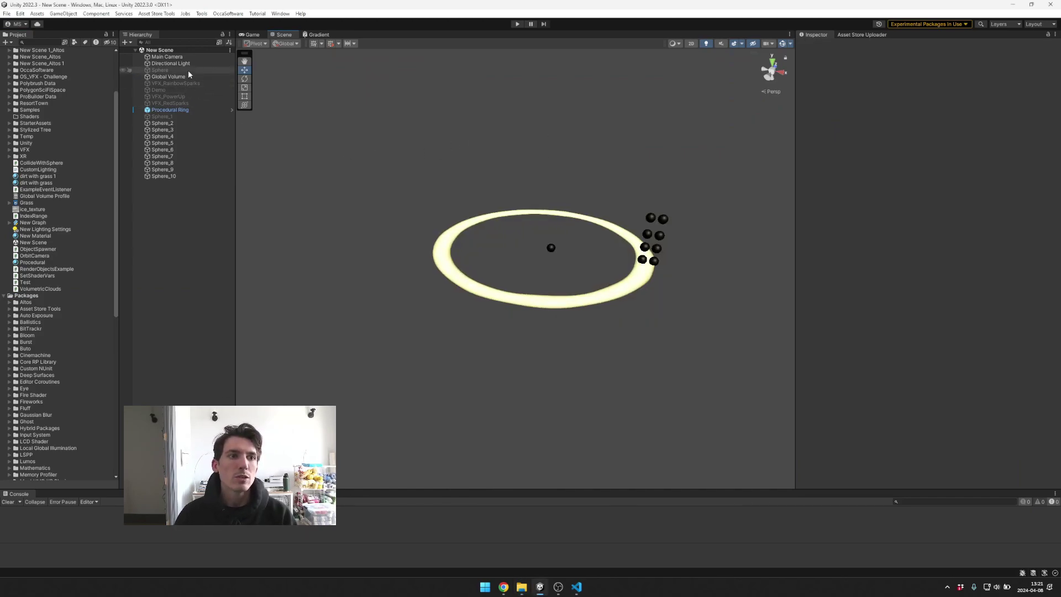
left_click(188, 77)
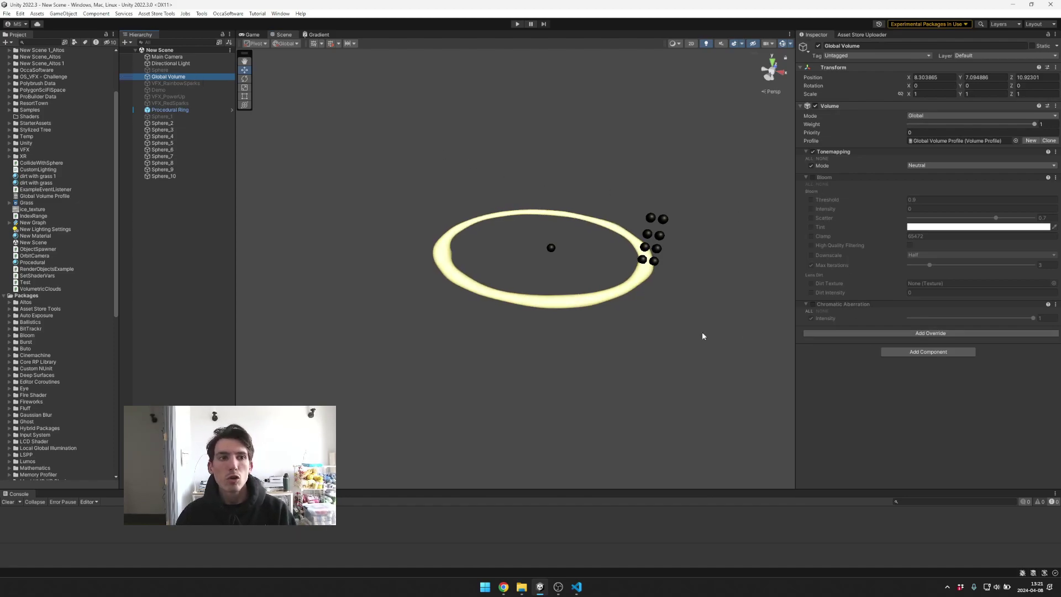
Step: Delete the existing Global Volume and create a new Global Volume in the Hierarchy
right_click(184, 76)
left_click(210, 139)
right_click(174, 204)
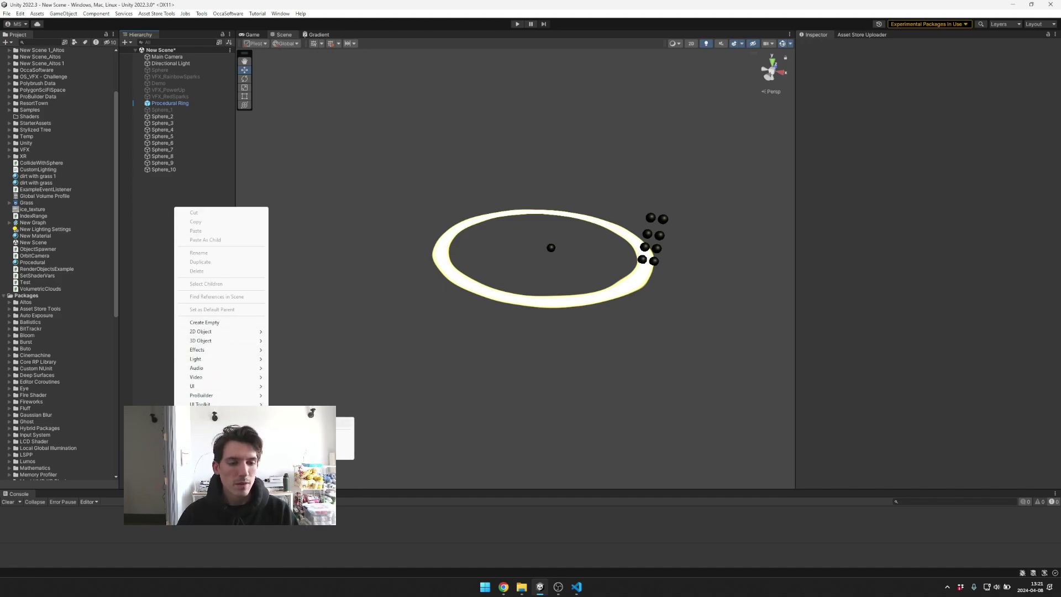
left_click(310, 420)
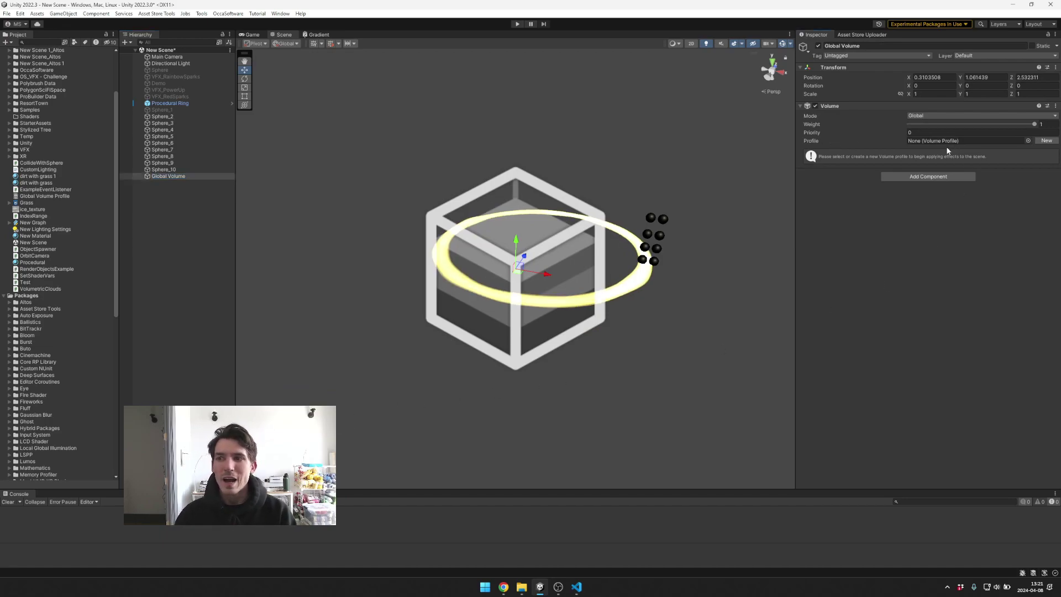
Step: Give the new volume a fresh Global Volume Profile 1 and bring up the overrides list
left_click(1044, 141)
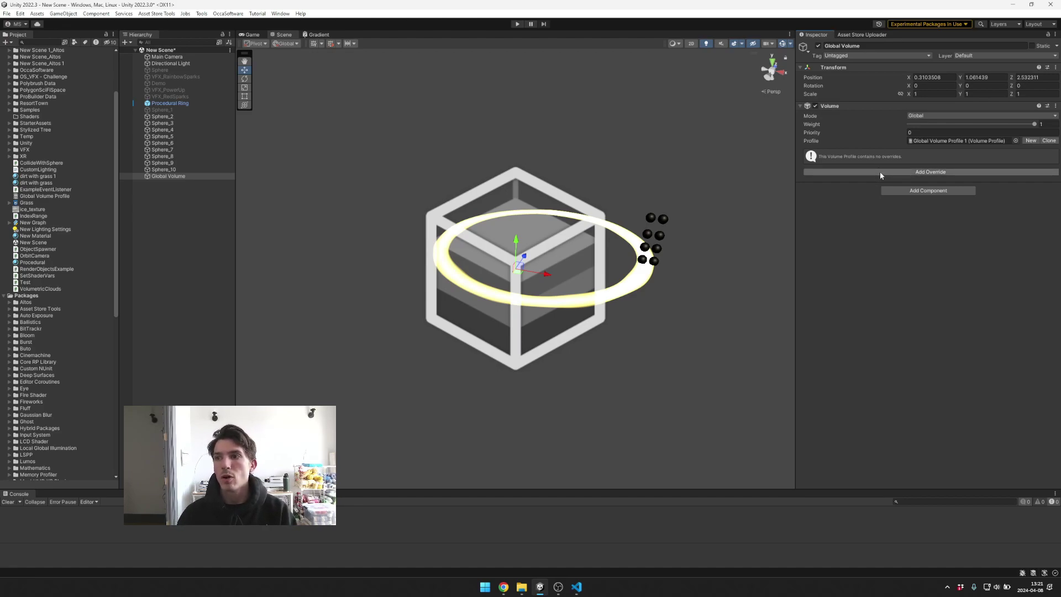
left_click(928, 117)
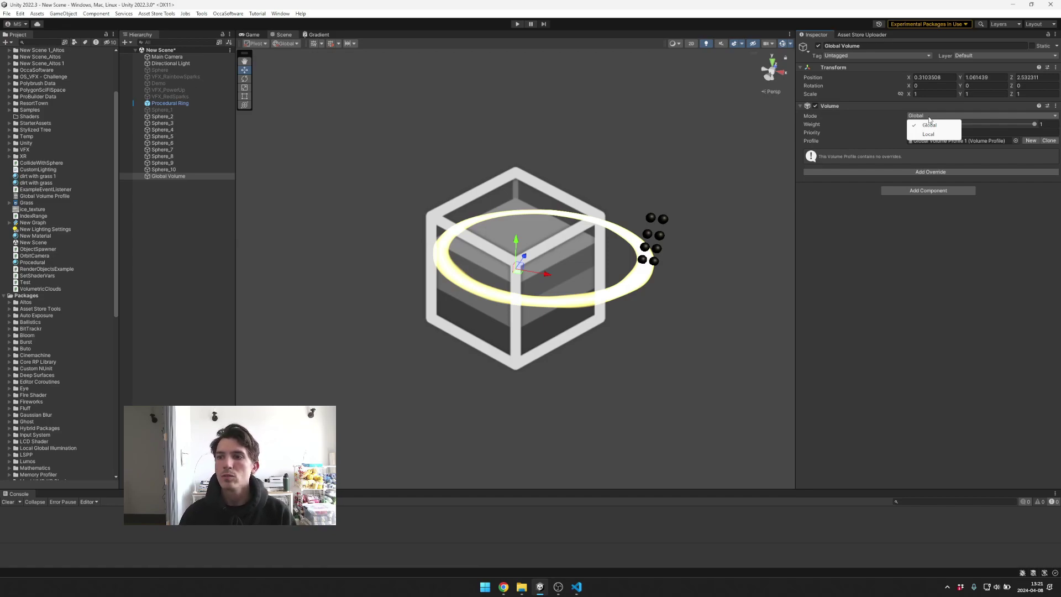
left_click(906, 172)
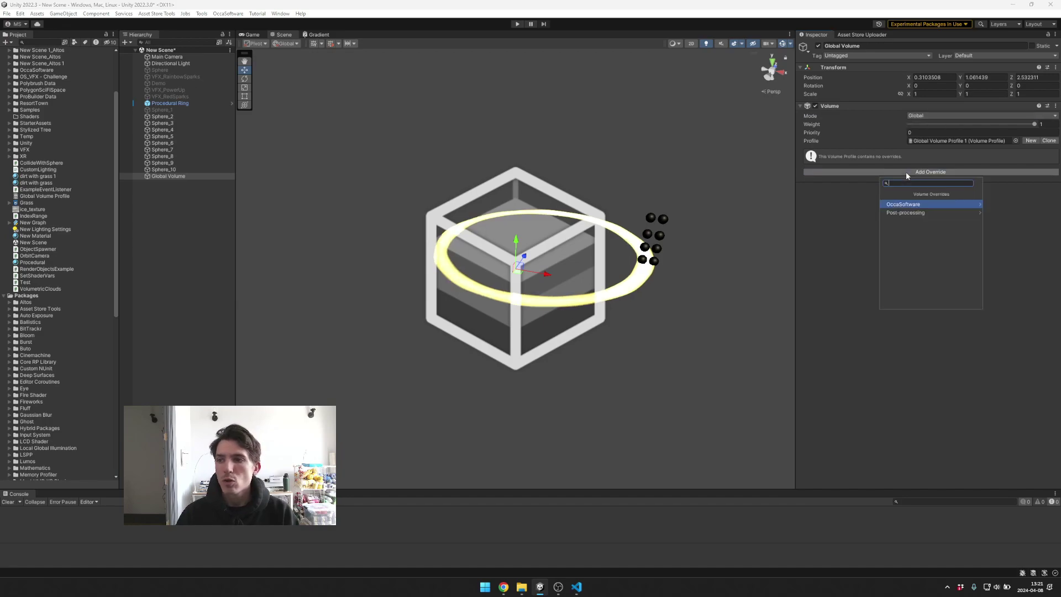
Step: Add the OccaSoftware Bloom override to Global Volume Profile 1 and switch its Enabled setting on
left_click(918, 205)
left_click(922, 212)
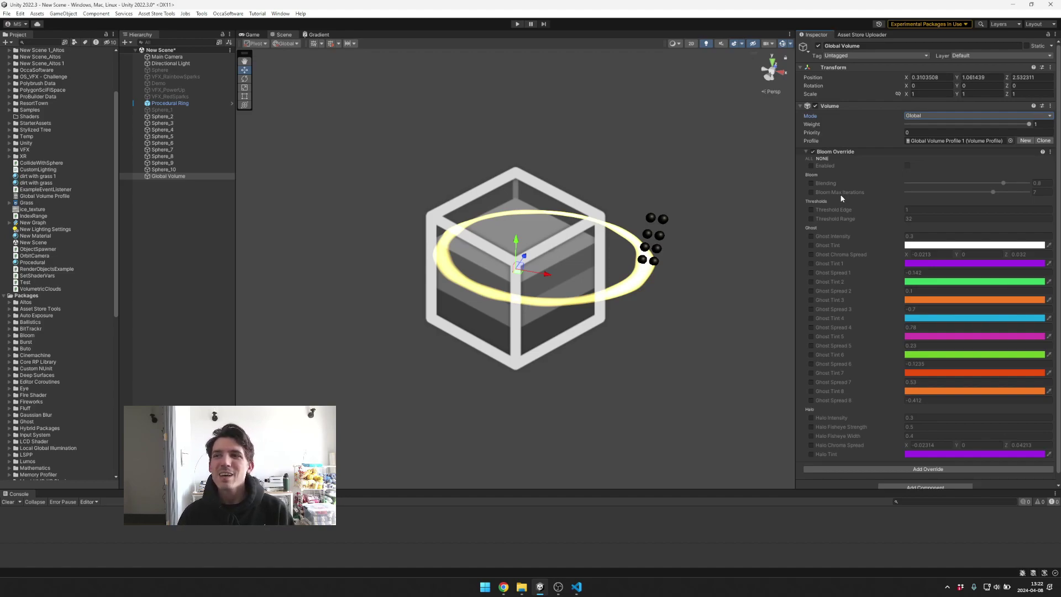
left_click(811, 166)
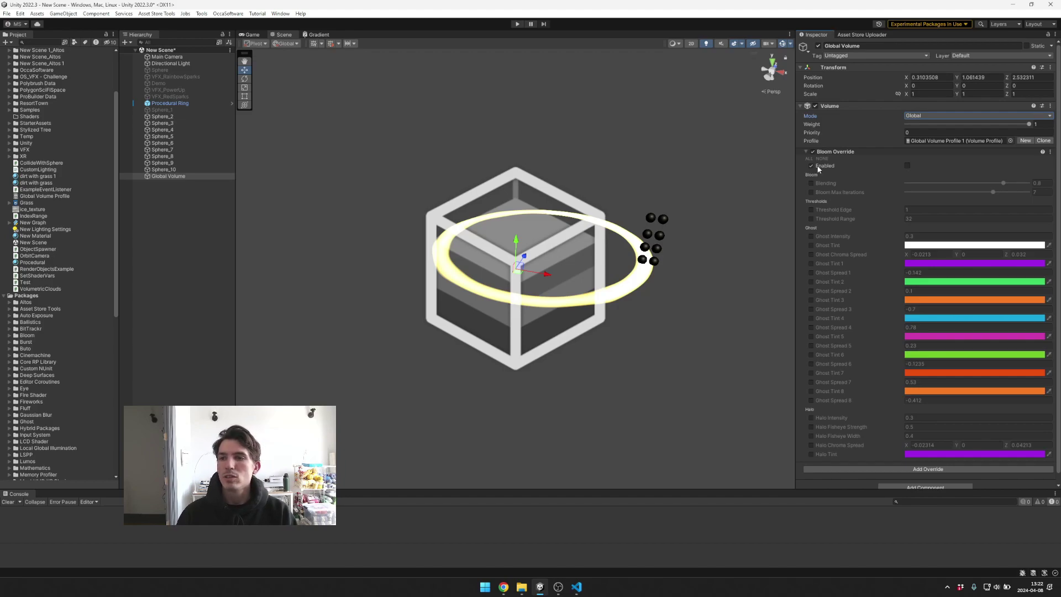
left_click(907, 166)
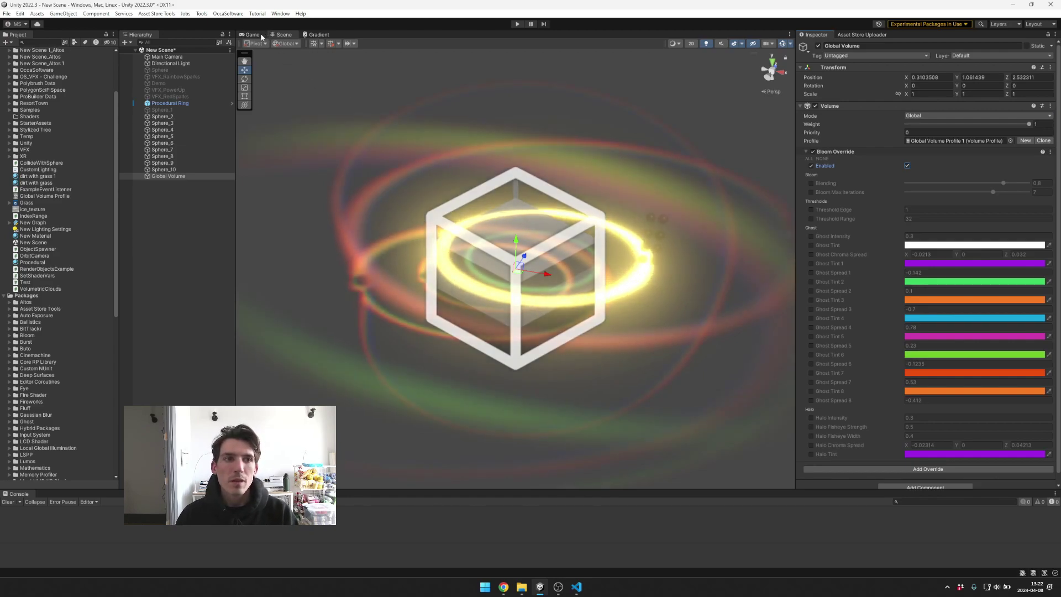
Step: Raise bloom Blending to 0.833 with Max Iterations 7, then swap the Blending override for Threshold Edge
left_click(517, 24)
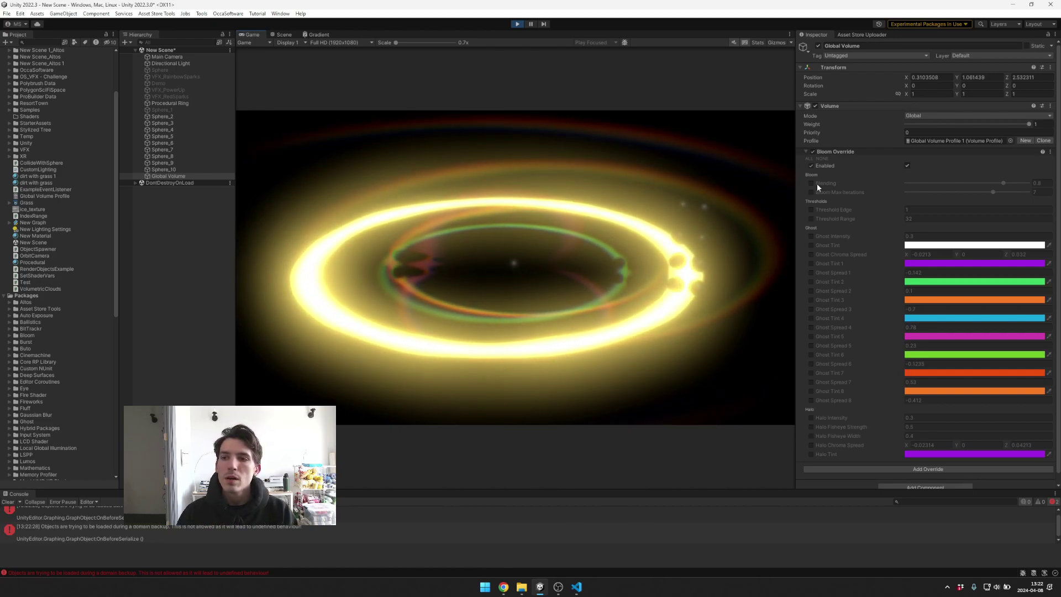
left_click(810, 183)
mouse_move(993, 187)
left_mouse_down()
mouse_move(887, 177)
mouse_move(981, 187)
left_mouse_up()
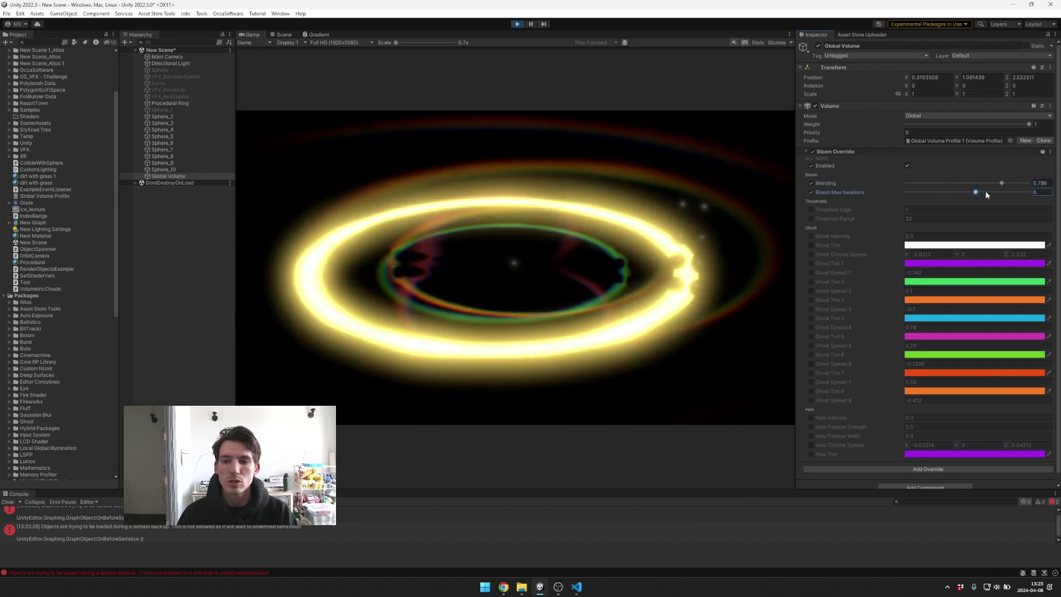
left_click_drag(987, 195, 966, 183)
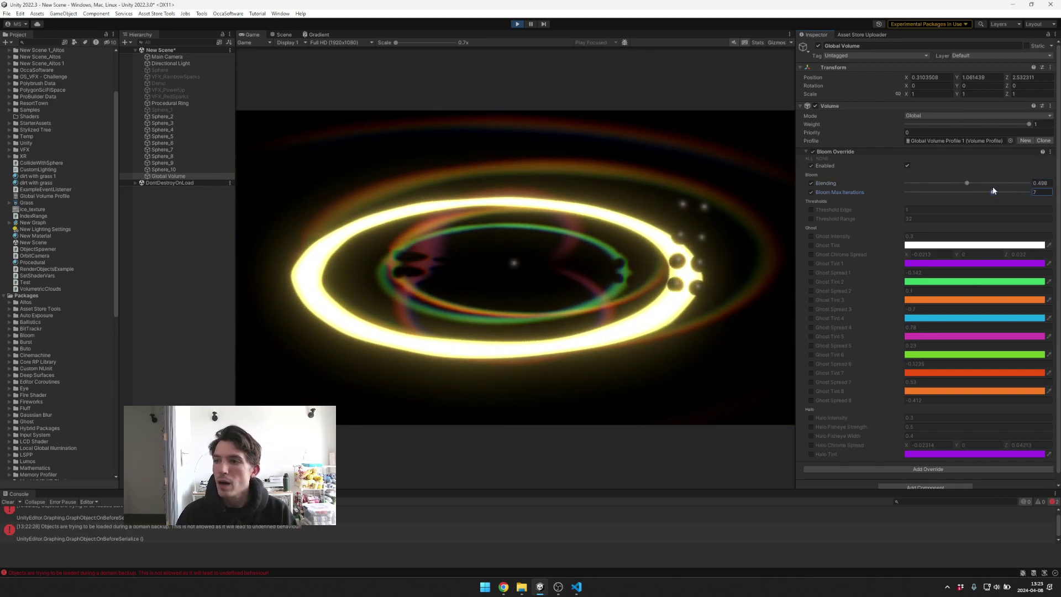
left_click(1012, 184)
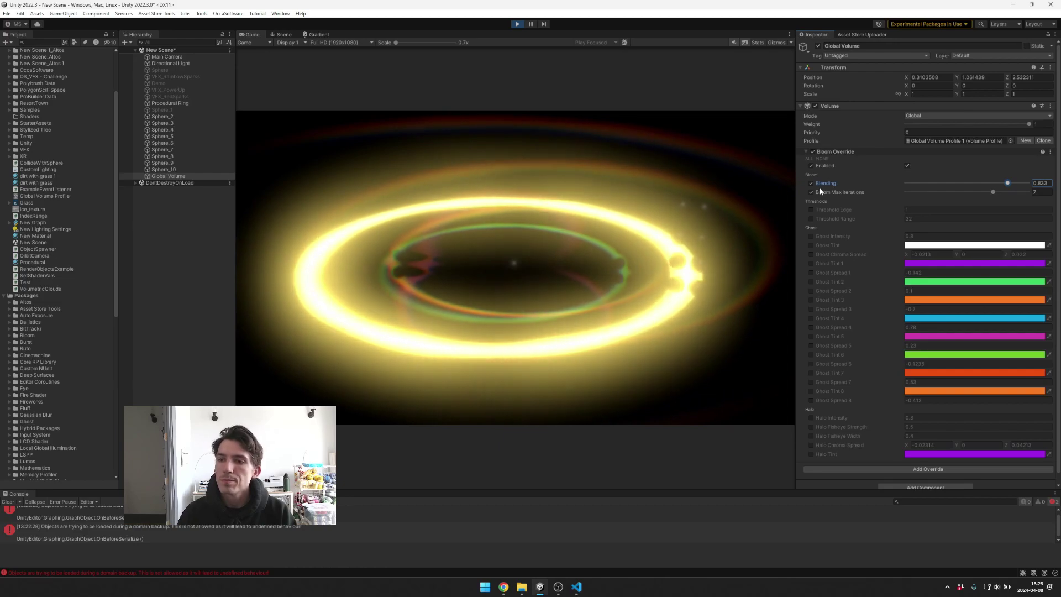
left_click(811, 183)
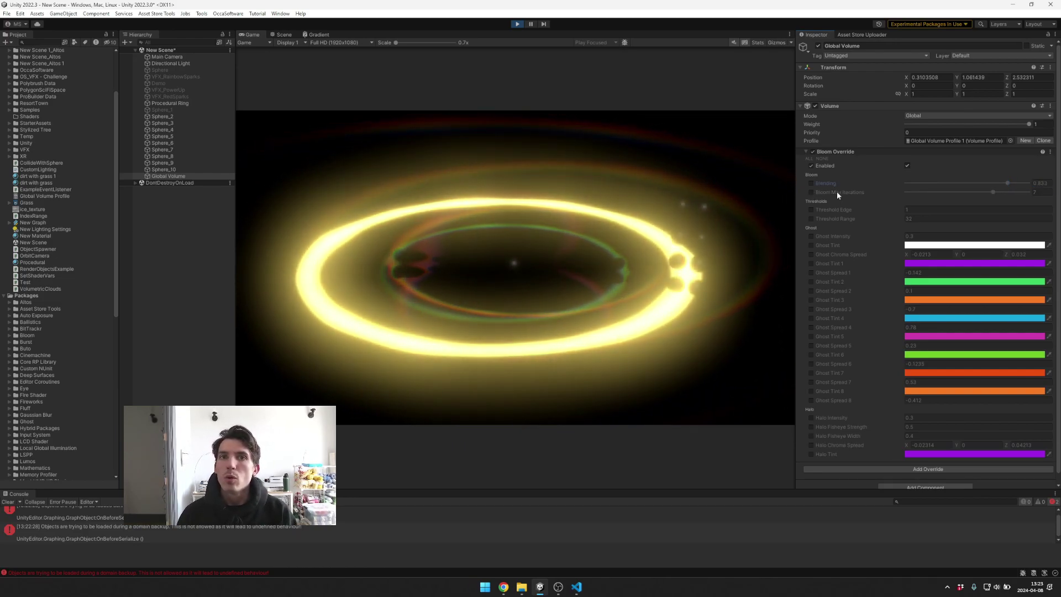
left_click(810, 210)
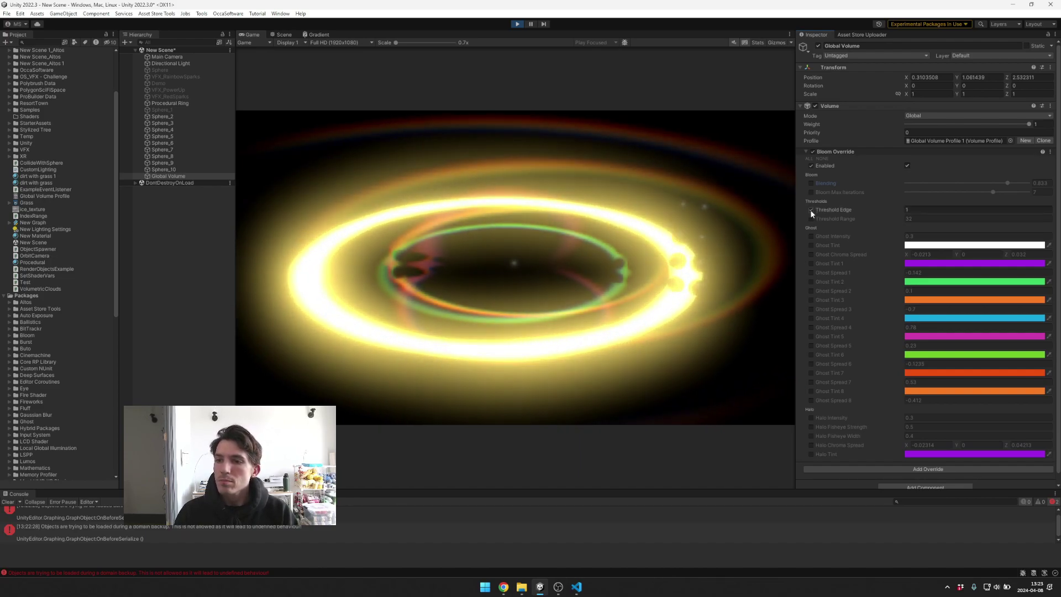
Step: Override Threshold Range, and set both Halo Intensity and bloom Blending to 0
left_click(810, 218)
scroll(815, 219, "down", 1)
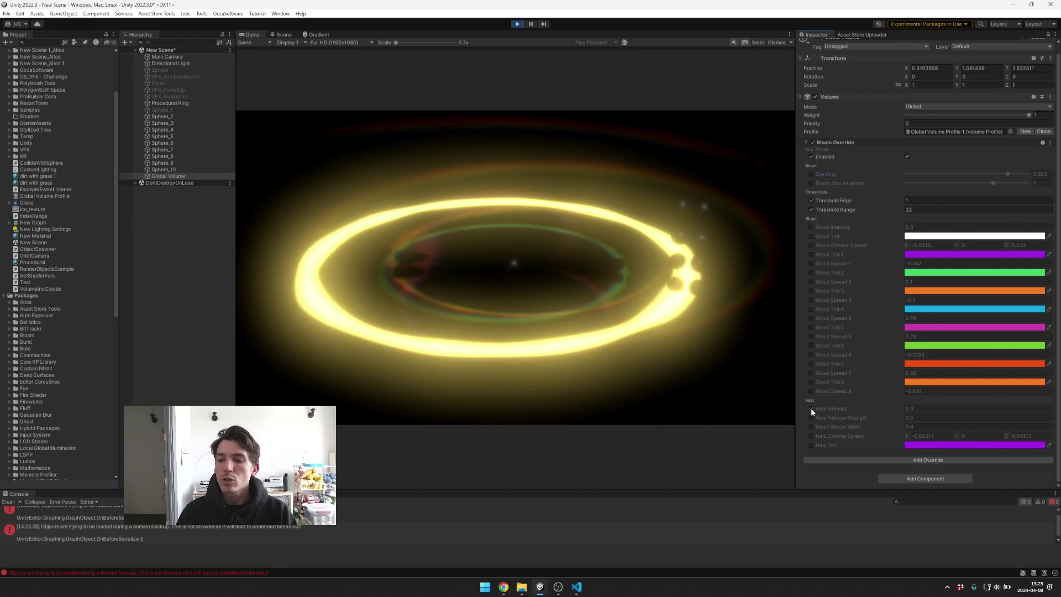
left_click(811, 408)
left_click_drag(837, 409, 826, 408)
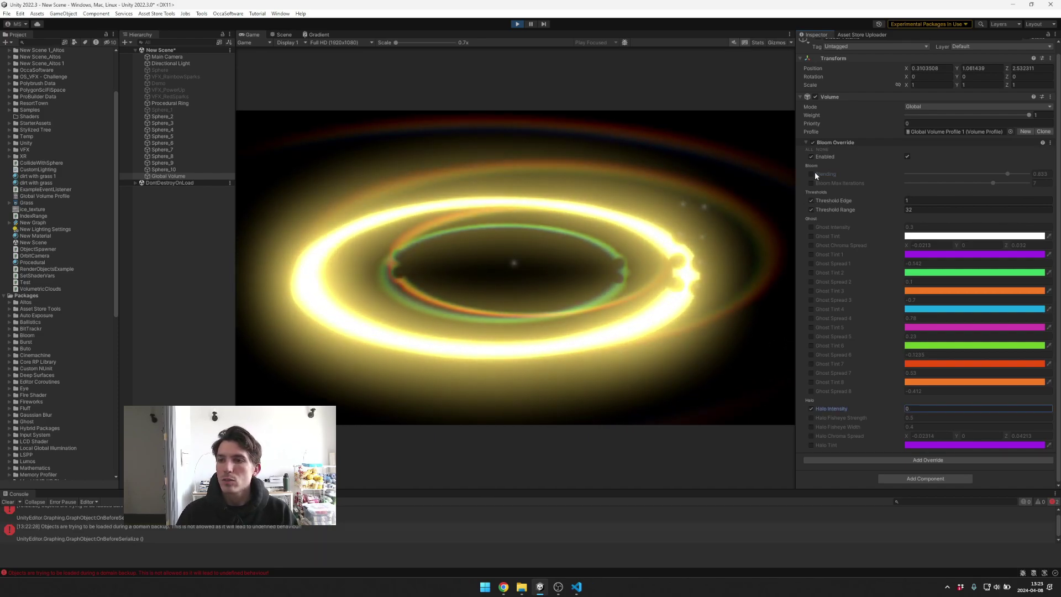
left_click(810, 173)
left_click_drag(940, 175, 795, 166)
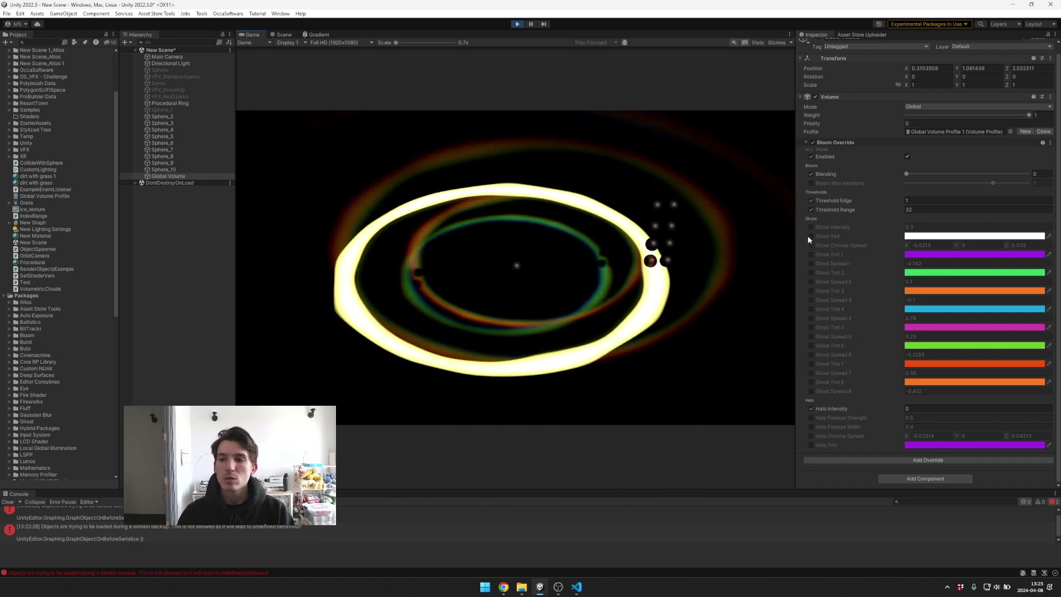
Step: Set Ghost Intensity to 1 and override Ghost Tint and Chroma Spread, keeping a white tint
left_click_drag(840, 223, 890, 229)
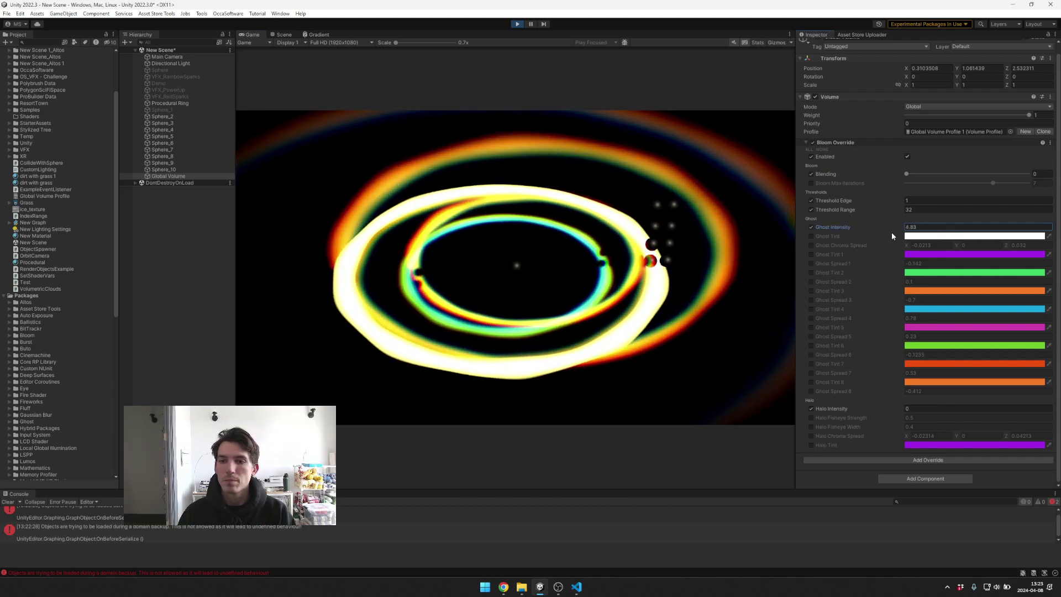
type("1")
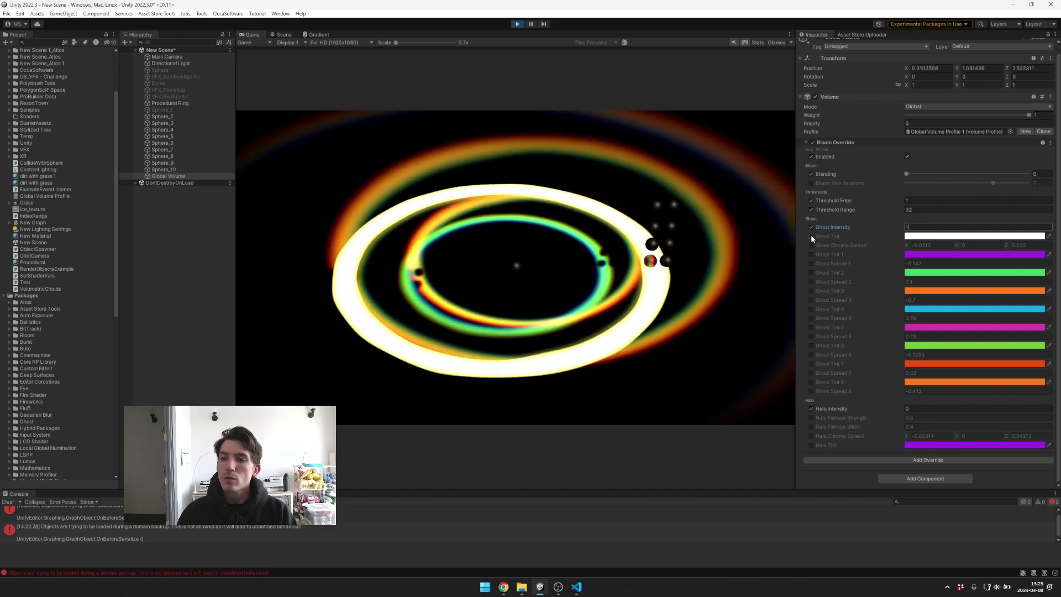
left_click(811, 236)
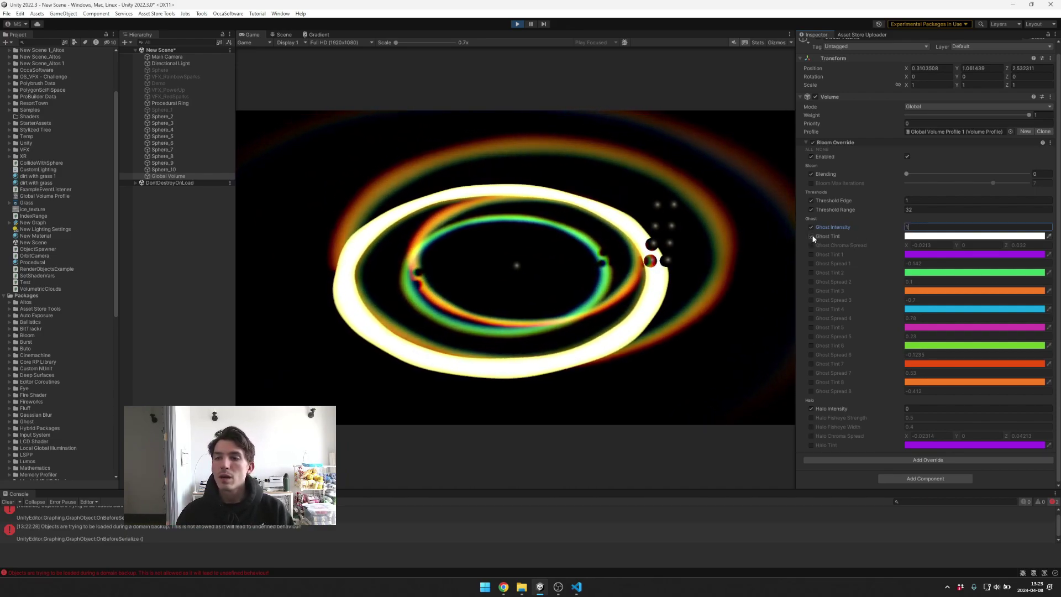
left_click(810, 245)
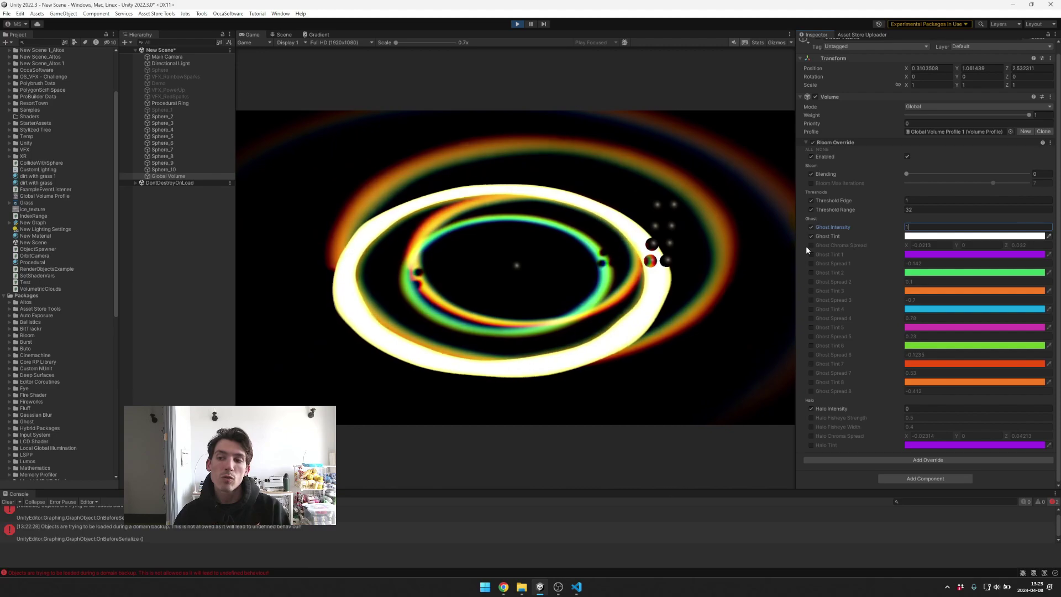
left_click(942, 236)
left_click(975, 307)
left_click_drag(976, 313, 992, 334)
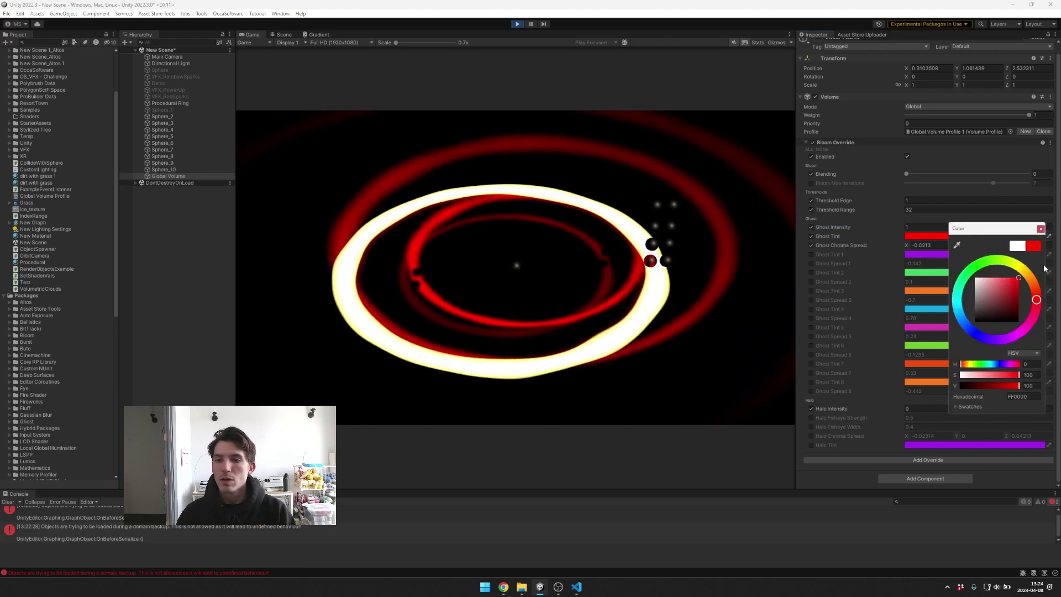
left_click(1041, 228)
left_click(941, 236)
left_click(981, 237)
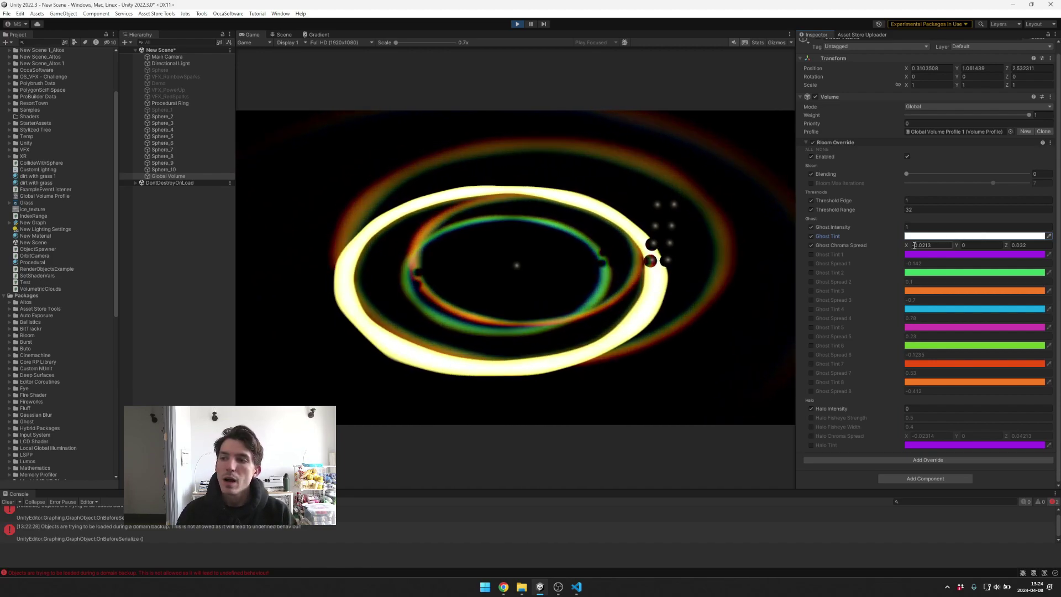
Step: Reset the Ghost Chroma Spread components to 0
left_click(933, 246)
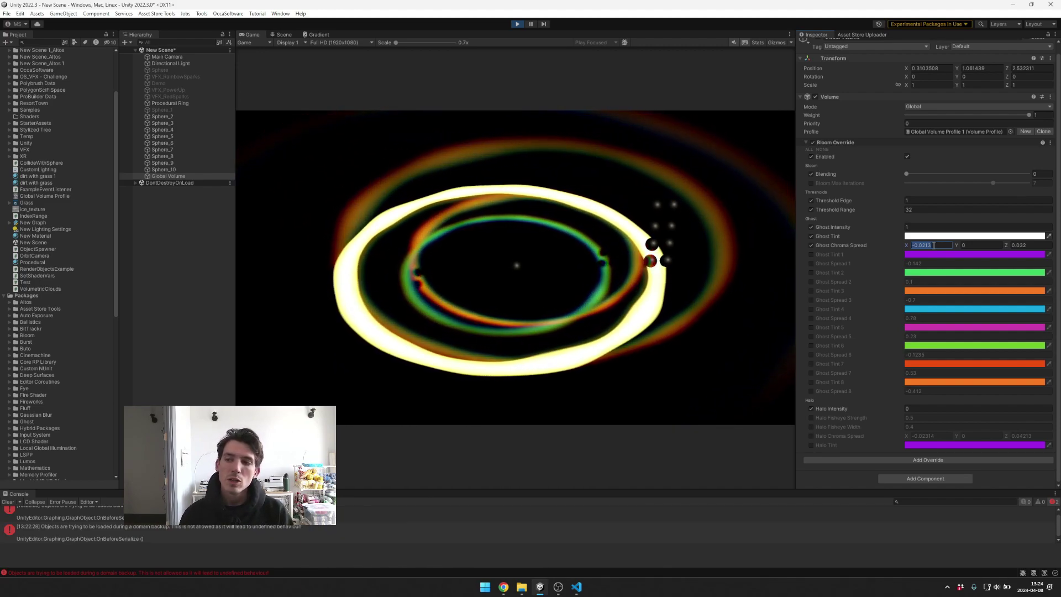
left_click(706, 224)
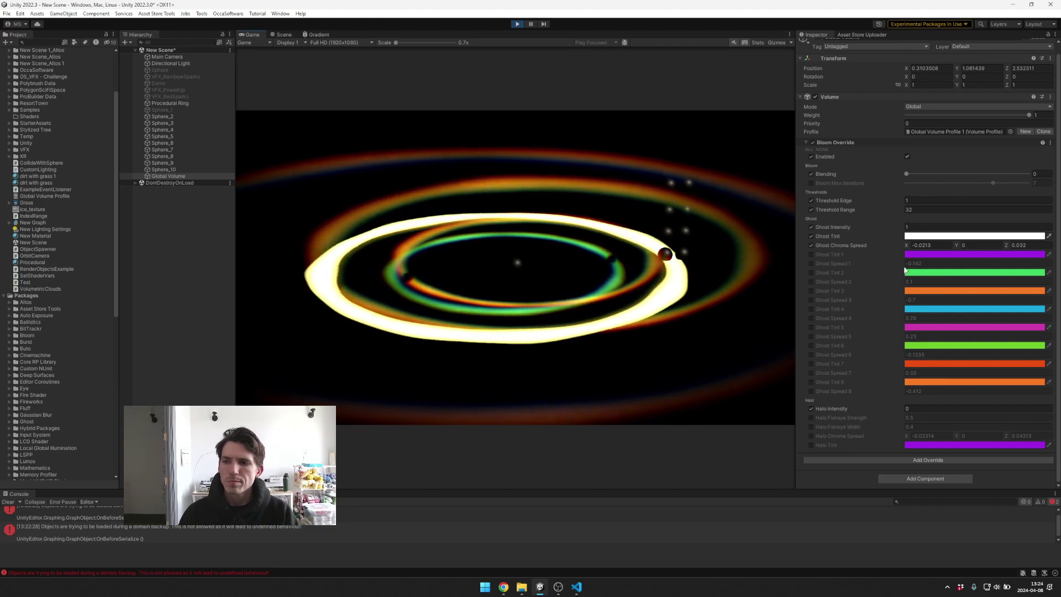
left_click(924, 246)
type("0")
key("Tab")
key("Tab")
type("0")
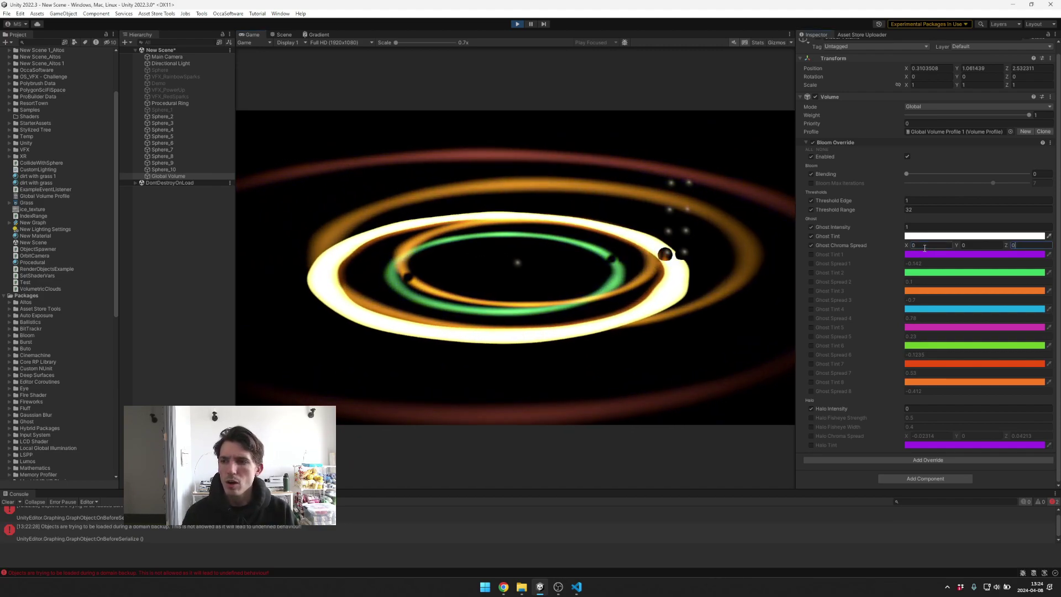
key("Return")
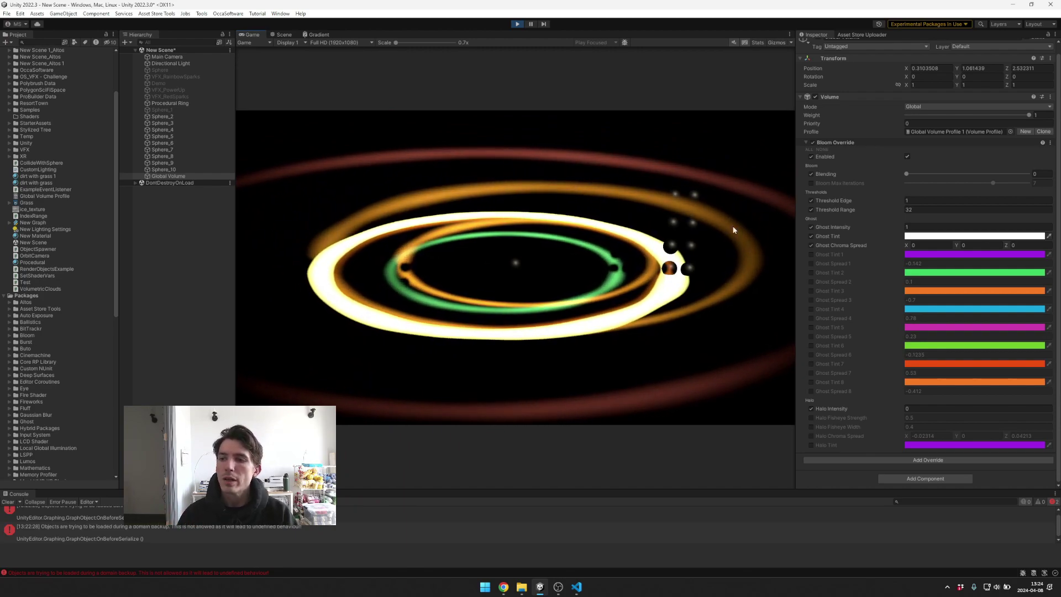
Step: Set the Ghost Chroma Spread X value to -0.02
left_click(936, 247)
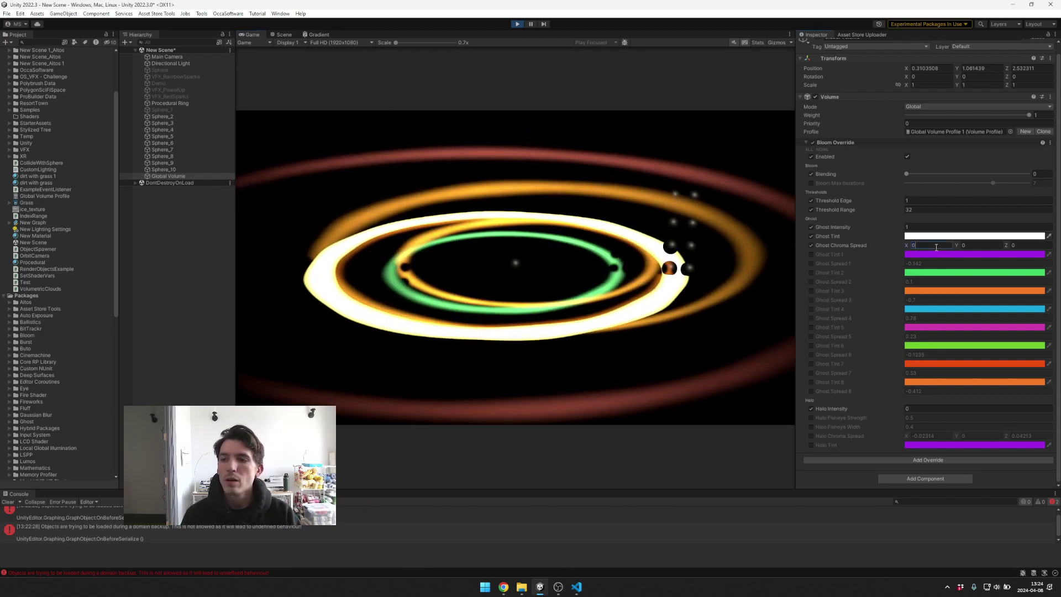
double_click(936, 247)
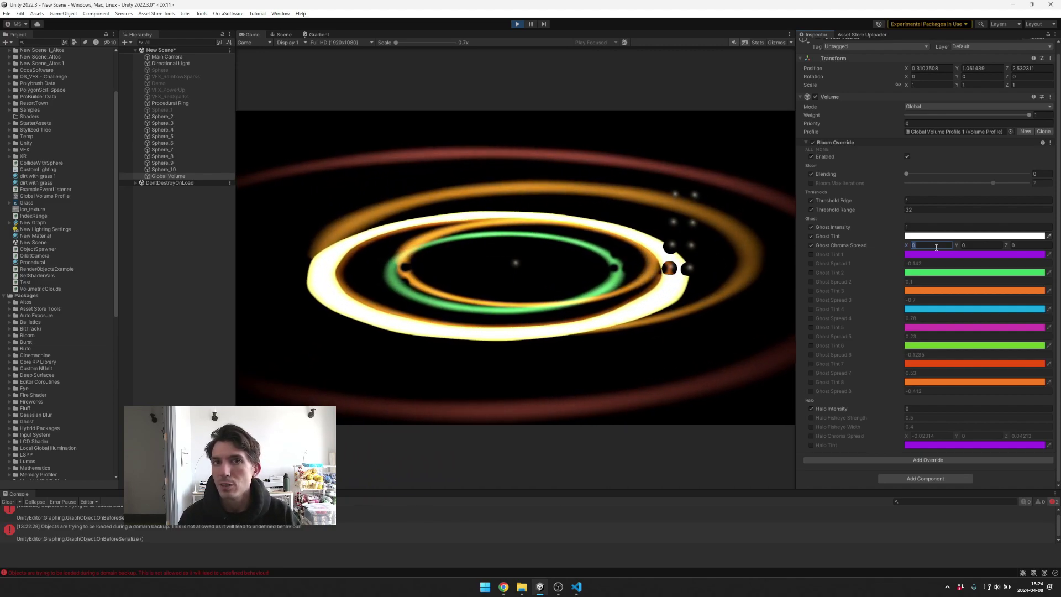
type("-")
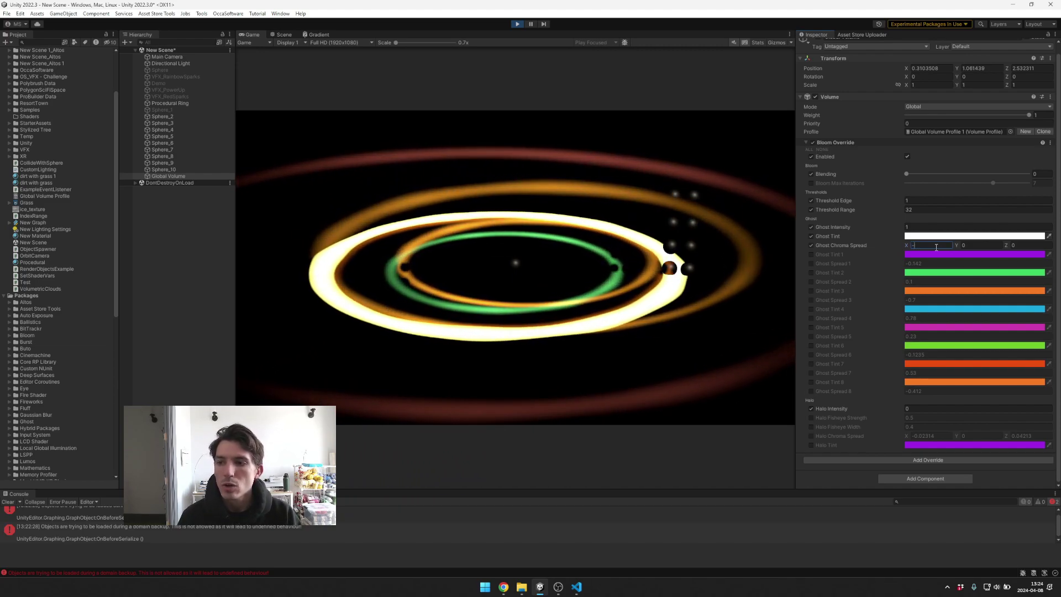
type("2")
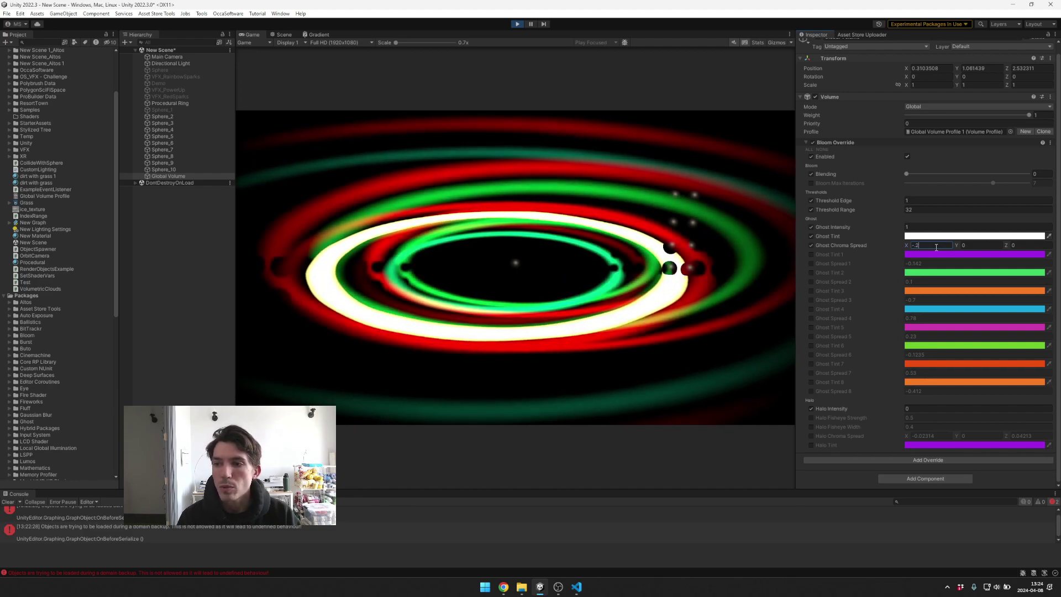
key("BackSpace")
type(".02")
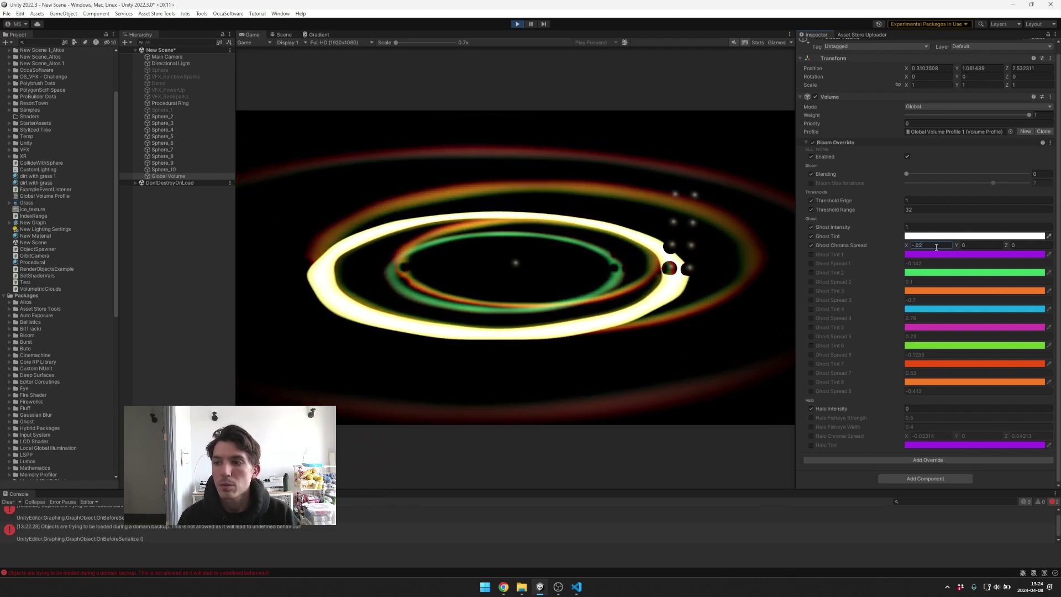
key("Tab")
key("Tab")
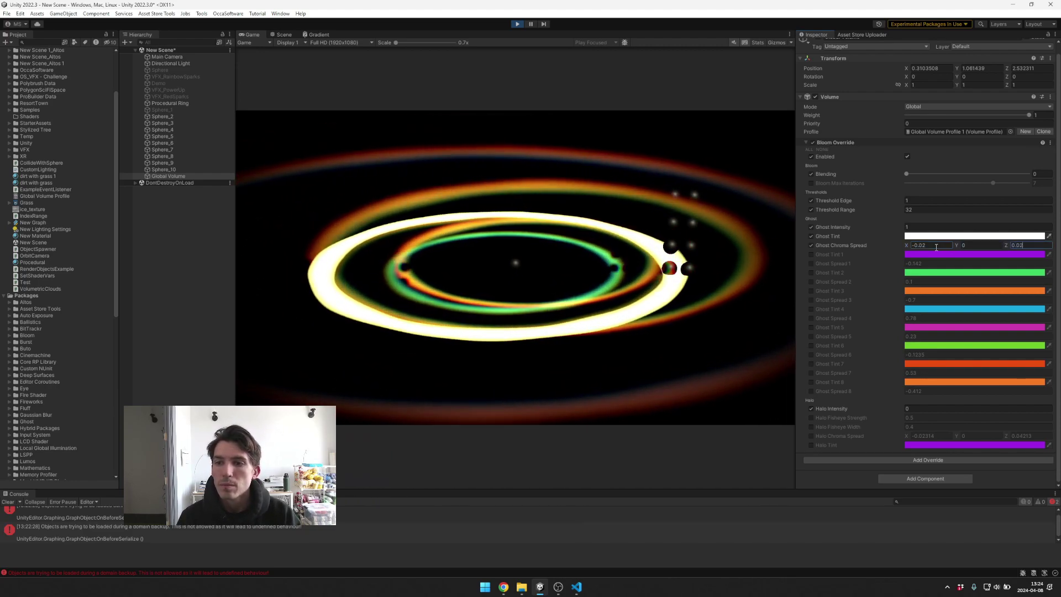
Step: Try Ghost Spread 1 at about -0.32 and a saturated Ghost Tint 1, then cancel and un-override both
left_click(811, 264)
left_click_drag(835, 264, 829, 263)
left_click(919, 255)
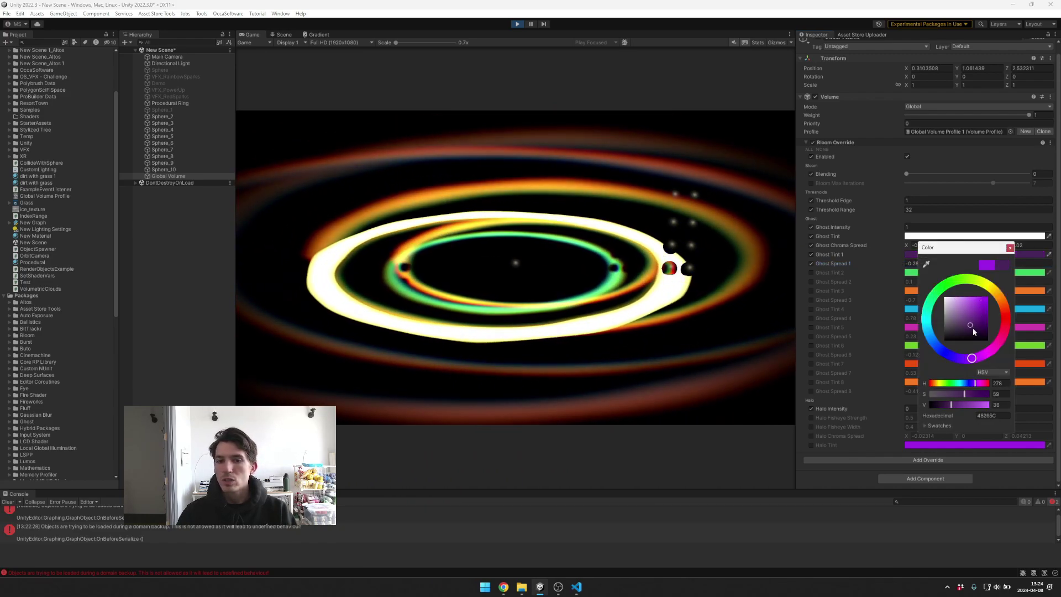
left_click_drag(973, 330, 988, 328)
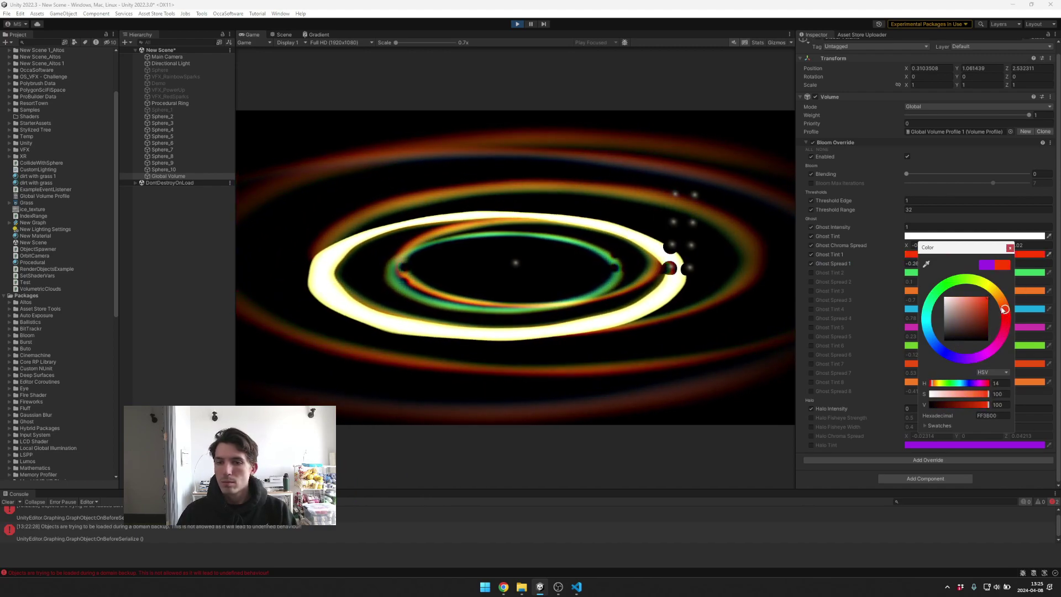
key("Escape")
left_click(811, 254)
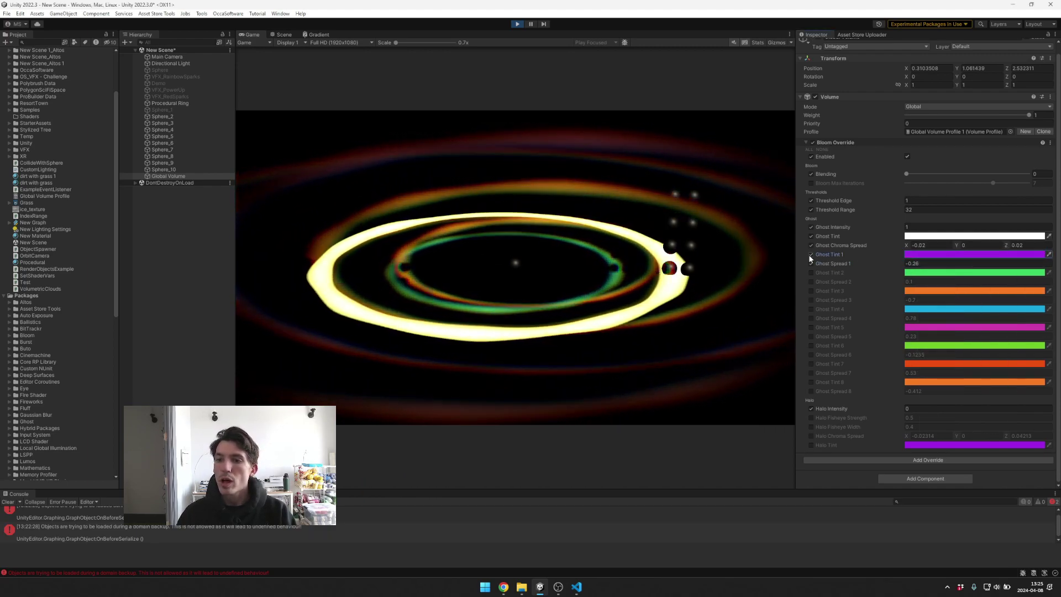
left_click(810, 263)
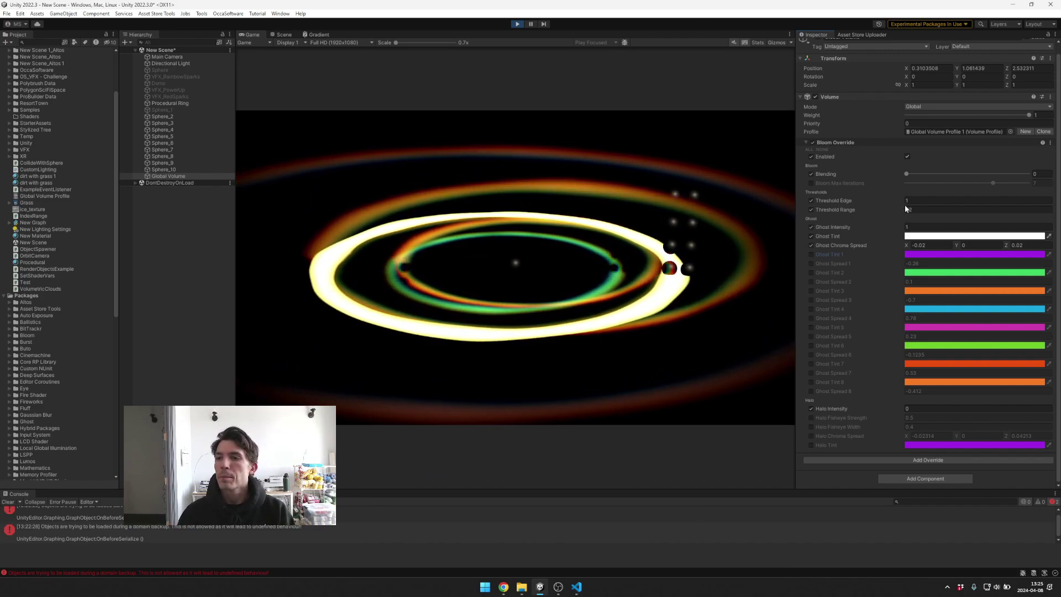
Step: Reset the Bloom override to its defaults and enable it
left_click(1051, 144)
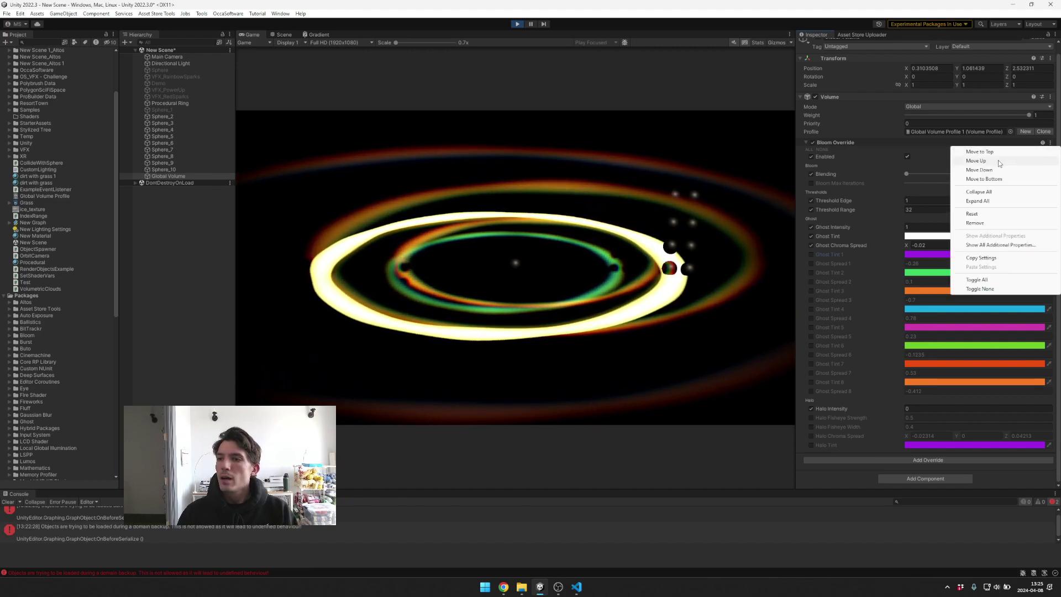
left_click(984, 215)
left_click(906, 156)
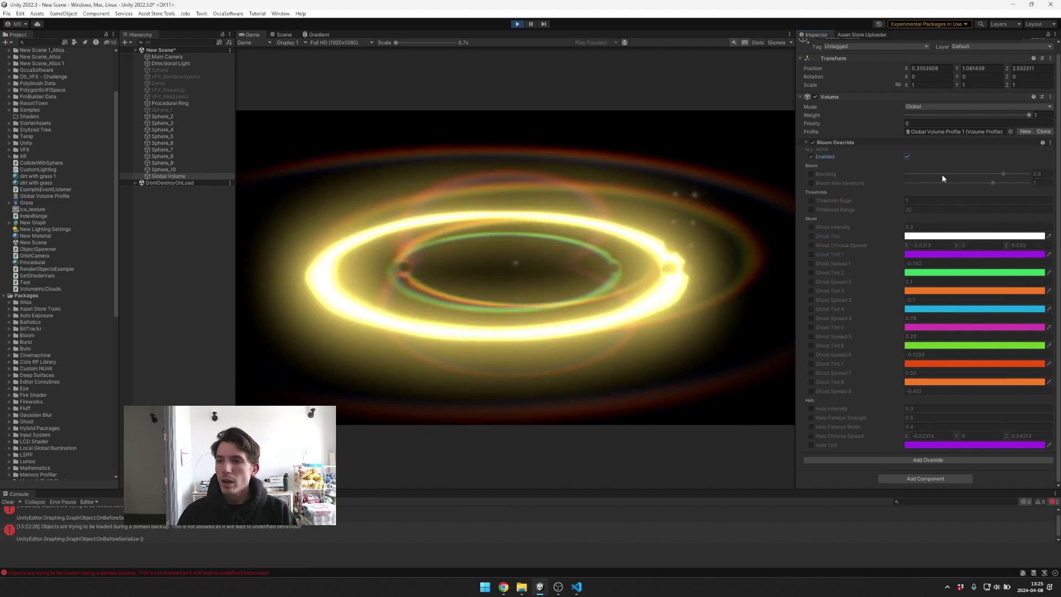
Step: Override Blending at 0, Halo Intensity, Threshold Range 0 and Threshold Edge at about 12.4
left_click(810, 174)
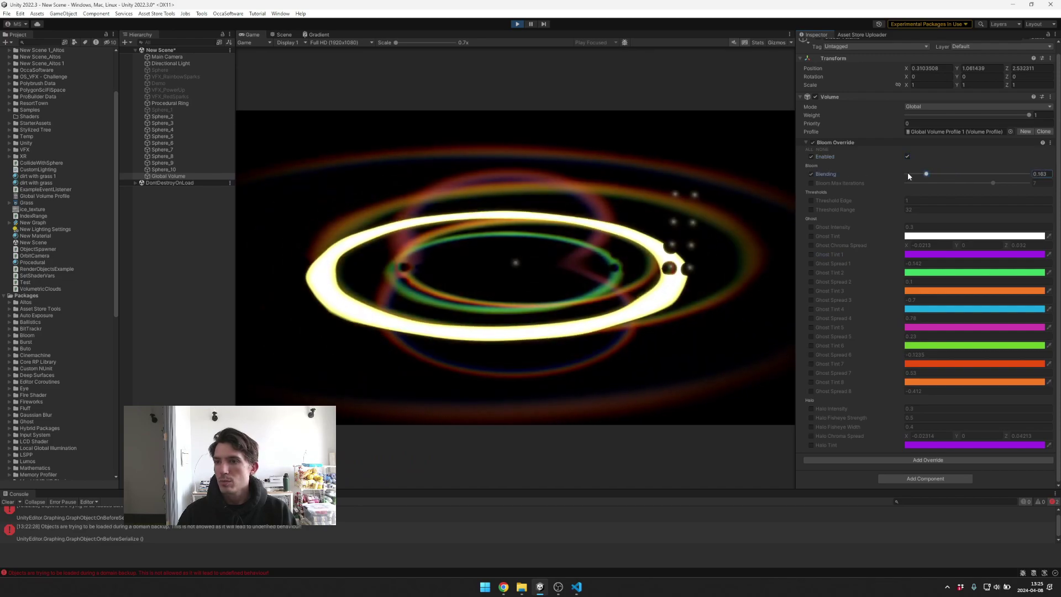
left_click(810, 409)
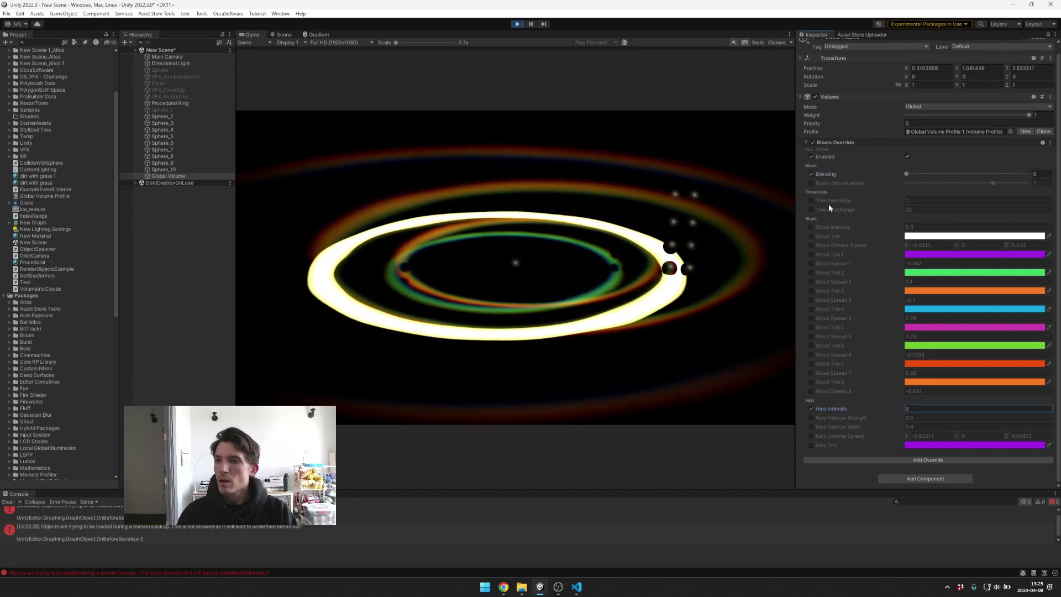
left_click(811, 200)
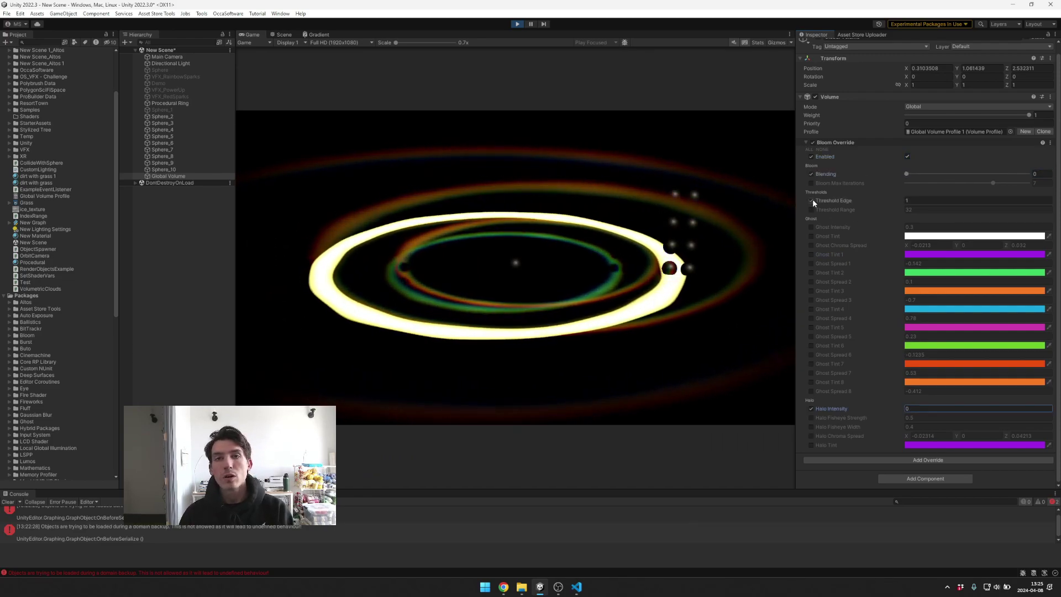
left_click(847, 202)
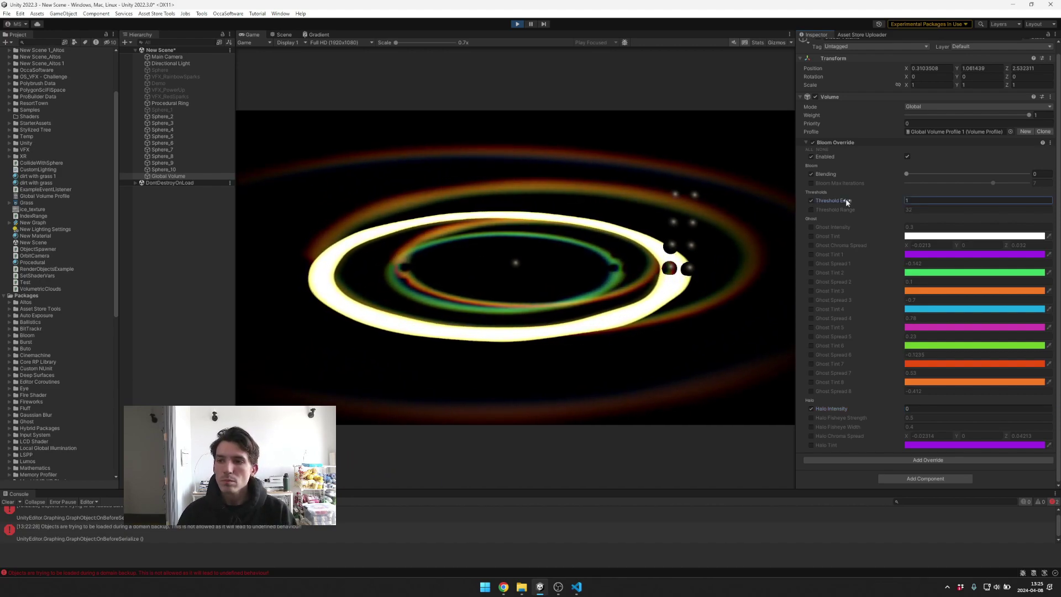
left_click_drag(846, 202, 165, 211)
left_click(810, 209)
left_click_drag(833, 201, 863, 196)
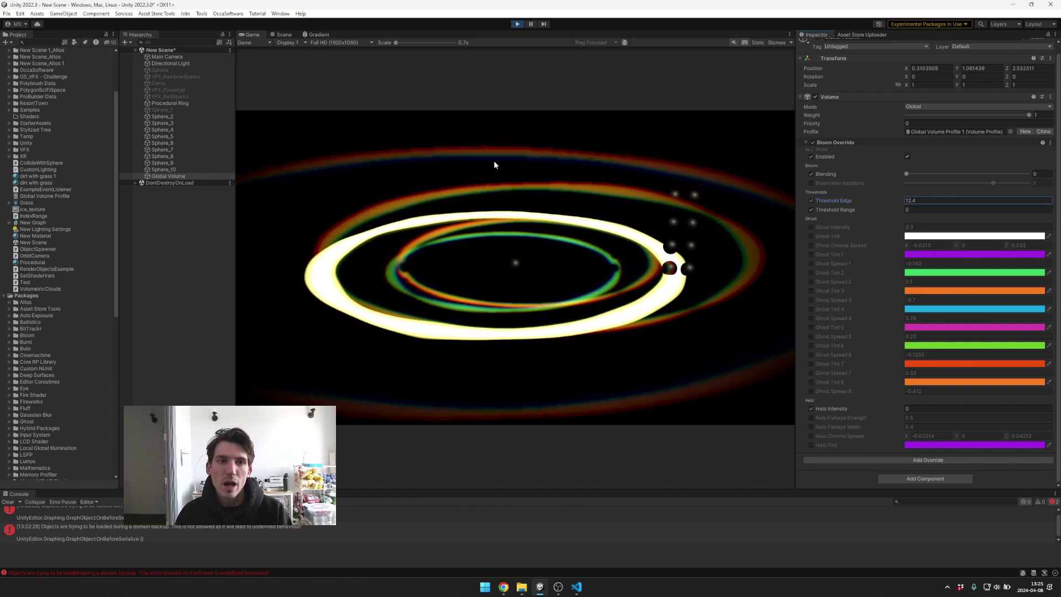
Step: Magnify and pause the Game view, then adjust Threshold Range by scrubbing and typing 0.2
left_click_drag(409, 42, 419, 42)
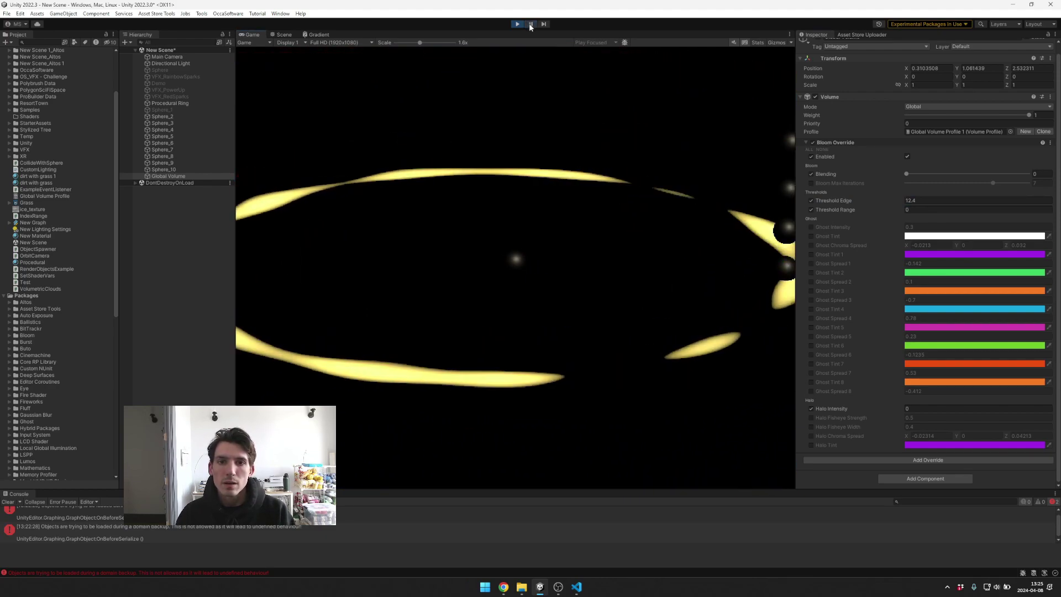
left_click(530, 24)
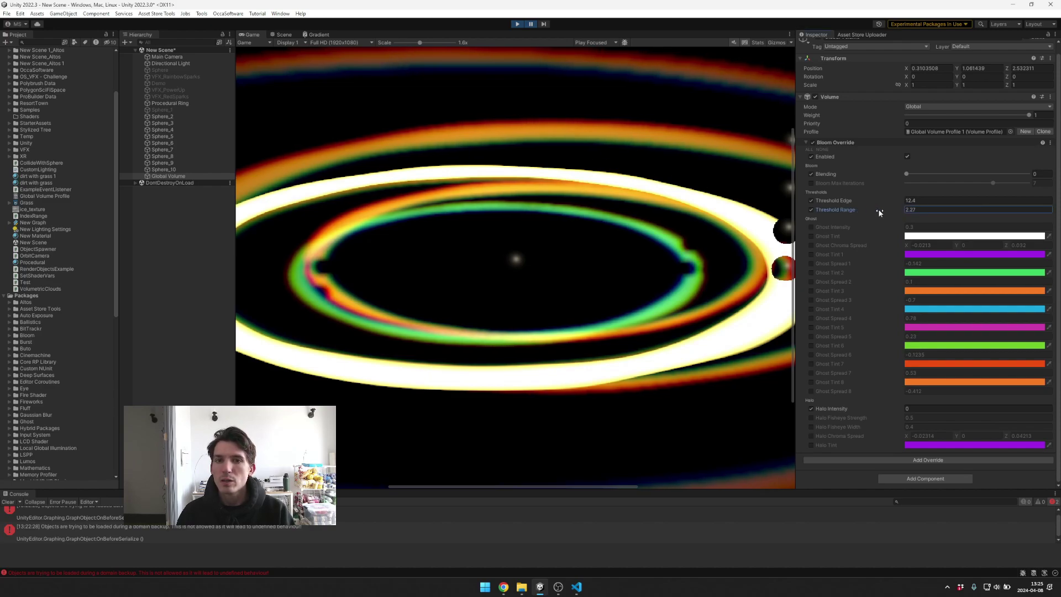
left_click_drag(878, 209, 1014, 208)
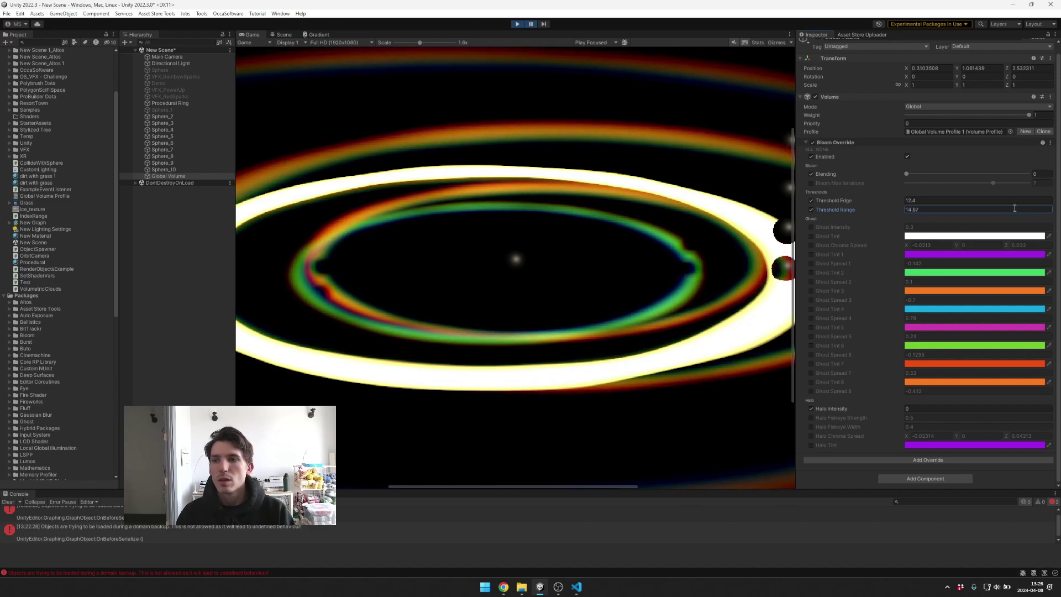
double_click(904, 210)
type("0.2")
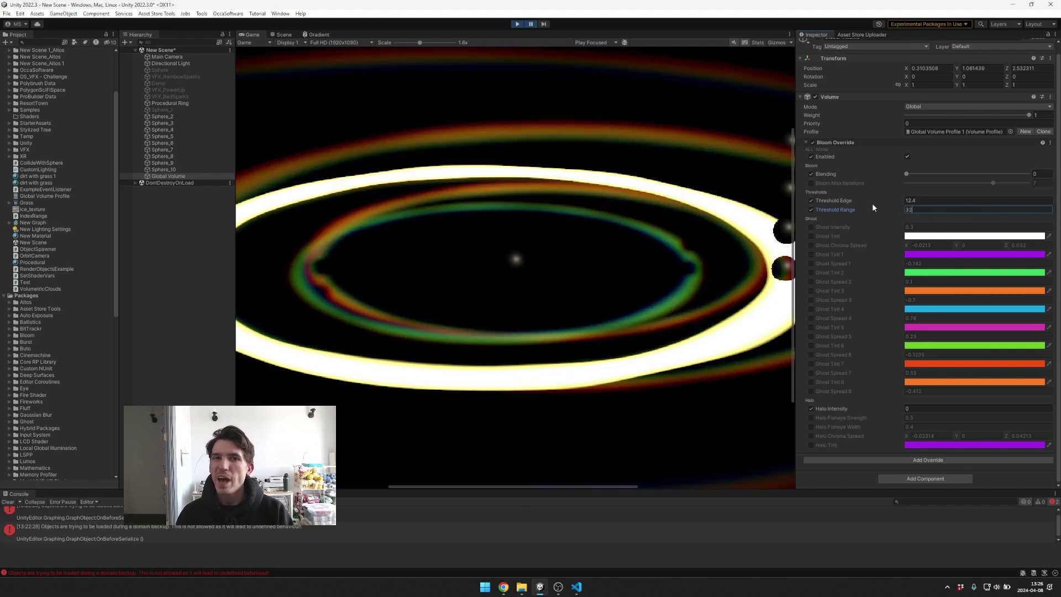
scroll(661, 162, "down", 5)
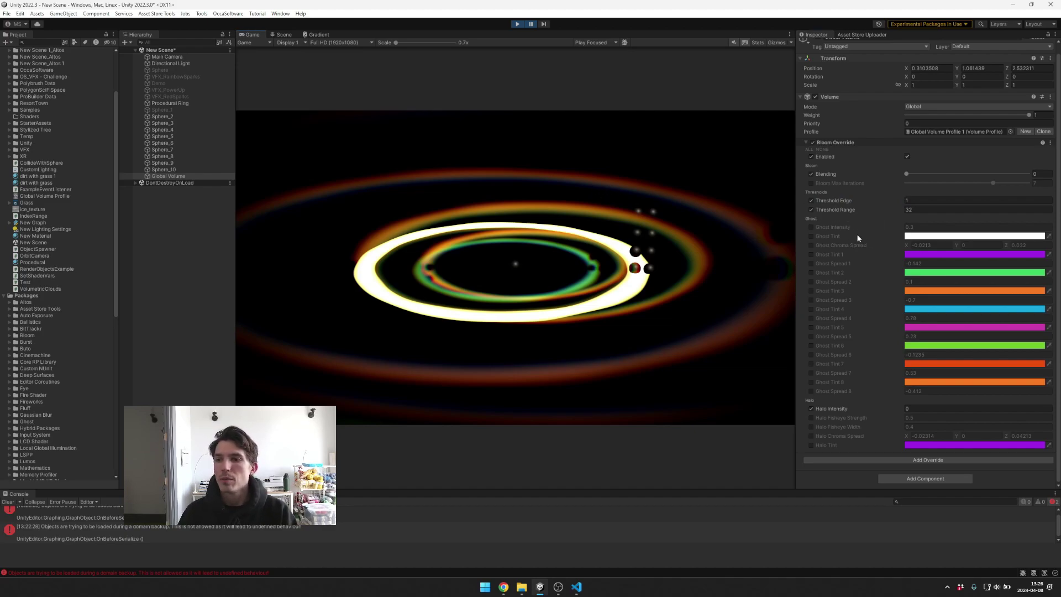
Step: Override Ghost Intensity at 0 and raise Halo Intensity to about 13.55
left_click(810, 227)
left_click_drag(831, 226, 804, 227)
left_click_drag(815, 412, 838, 410)
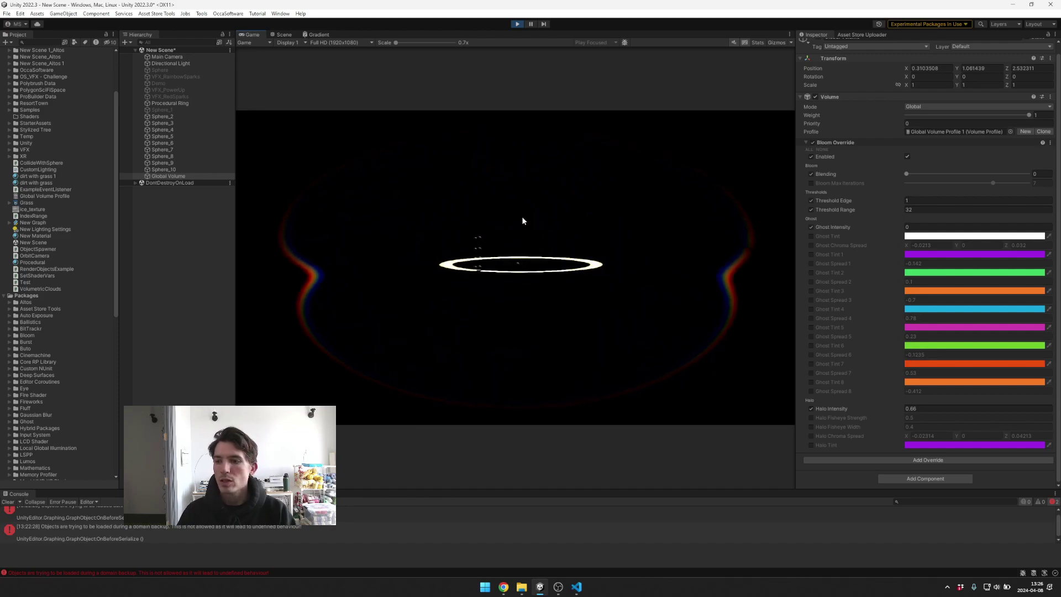
left_click_drag(848, 408, 993, 401)
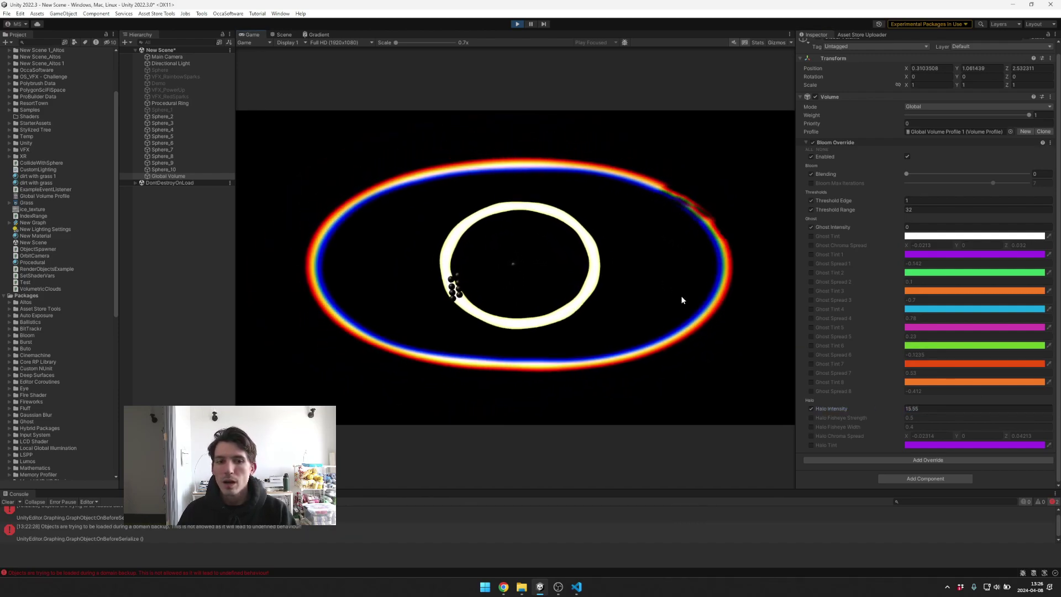
Step: Override Halo Chroma Spread, trying X 0.2 with Z 0.05, then Z -0.22
left_click(811, 435)
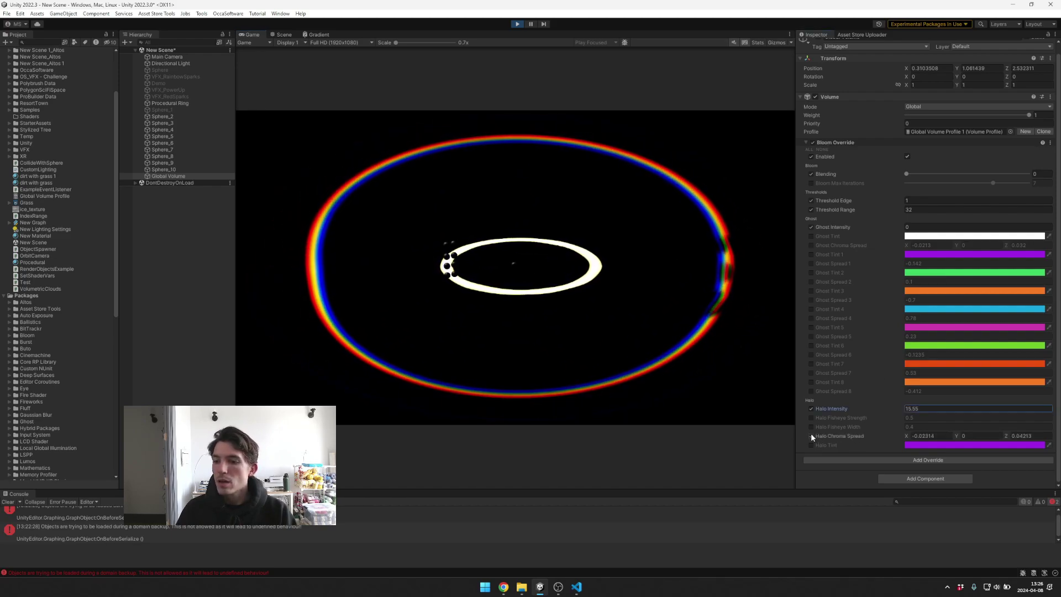
left_click(926, 435)
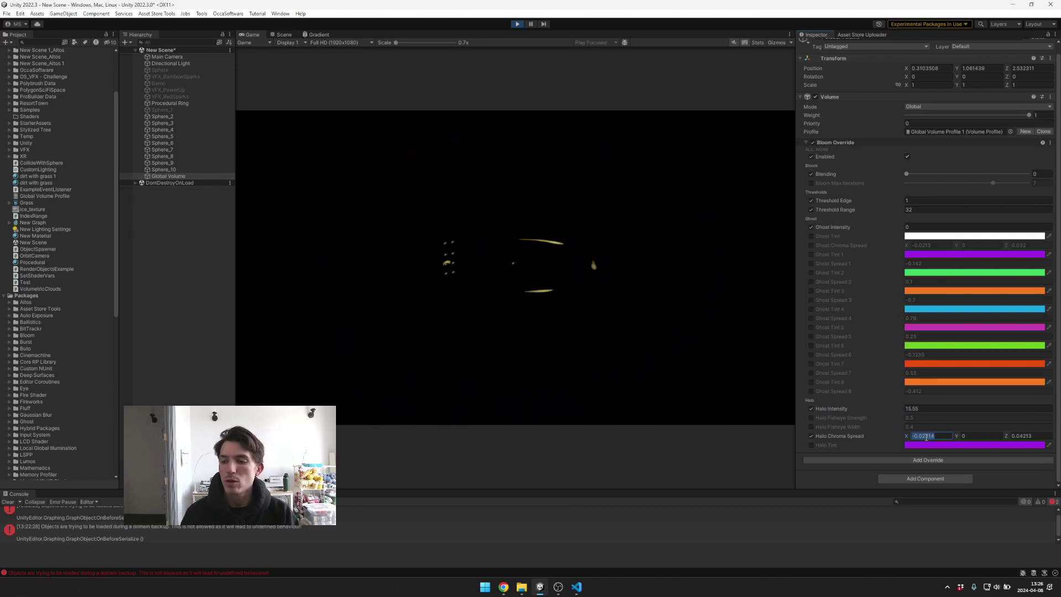
type(".2")
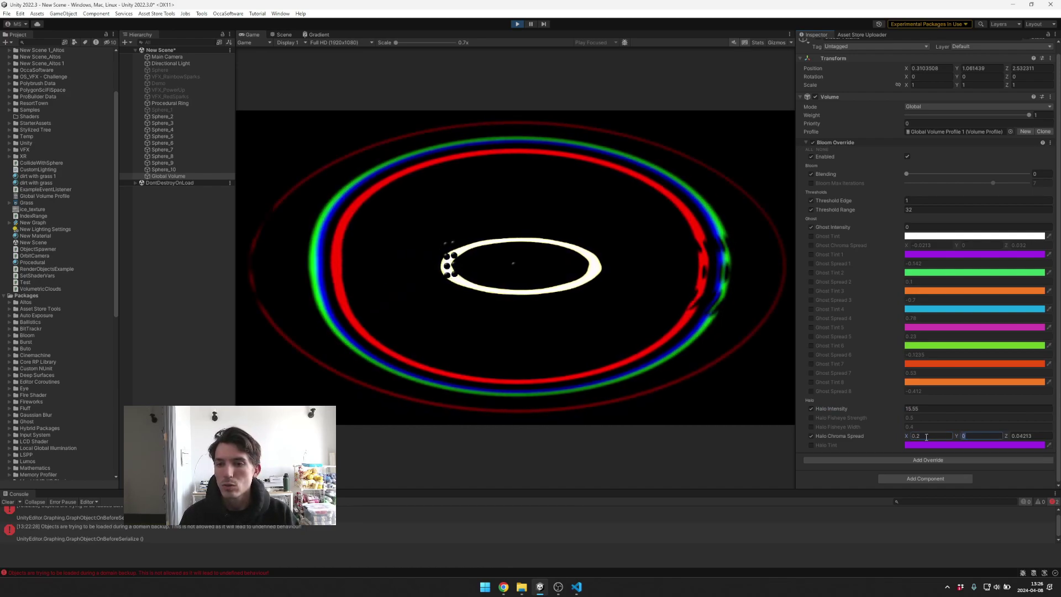
key("Tab")
key("Tab")
type(".2")
key("BackSpace")
type("05")
key("Return")
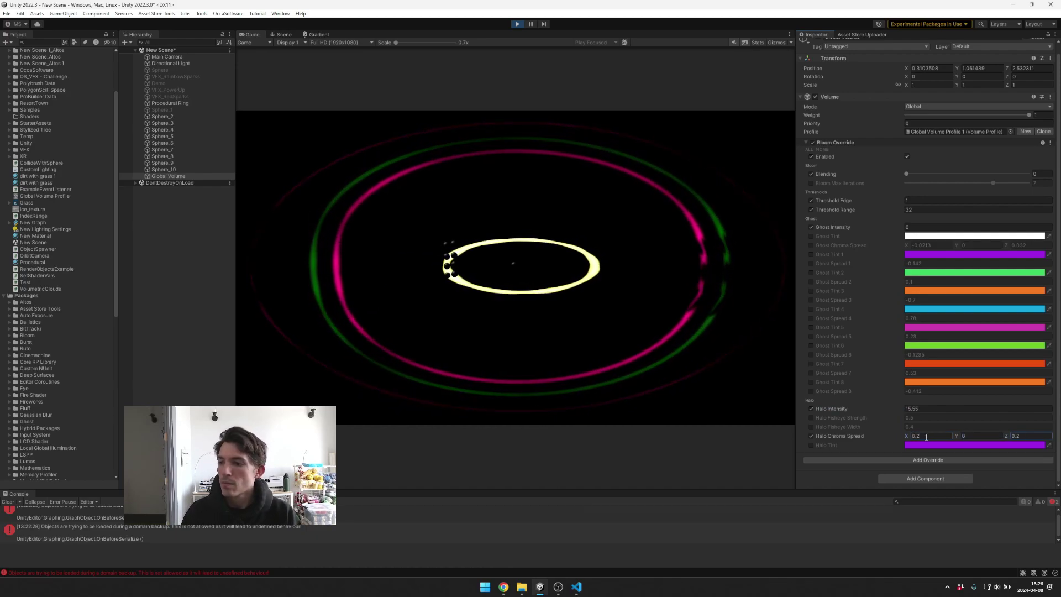
left_click_drag(1003, 440, 998, 436)
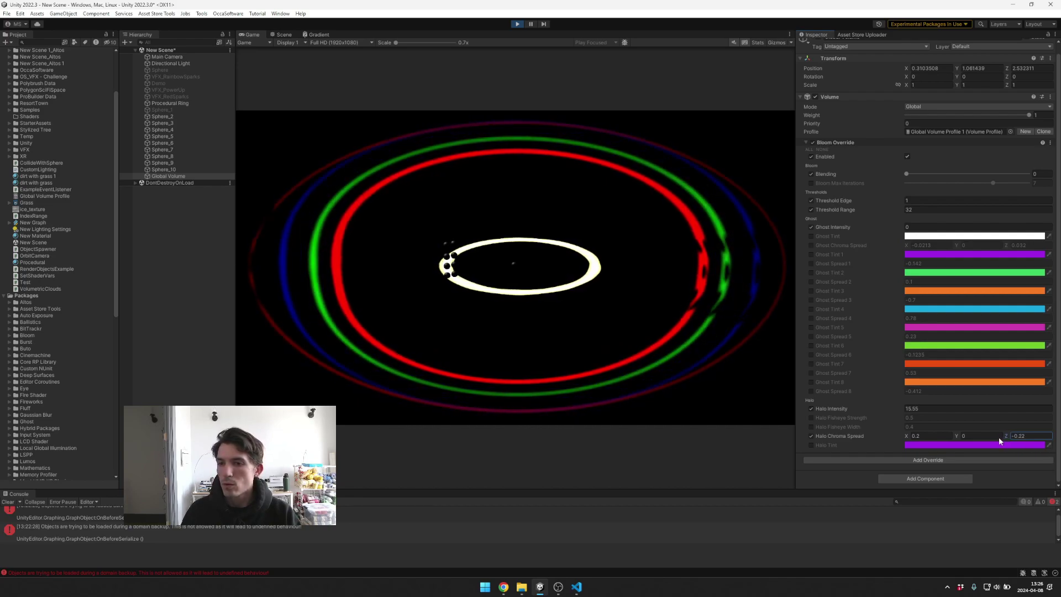
Step: Settle on Halo Chroma Spread X -0.02 and Z 0.02, then untick its override
left_click(921, 434)
type("-0.02")
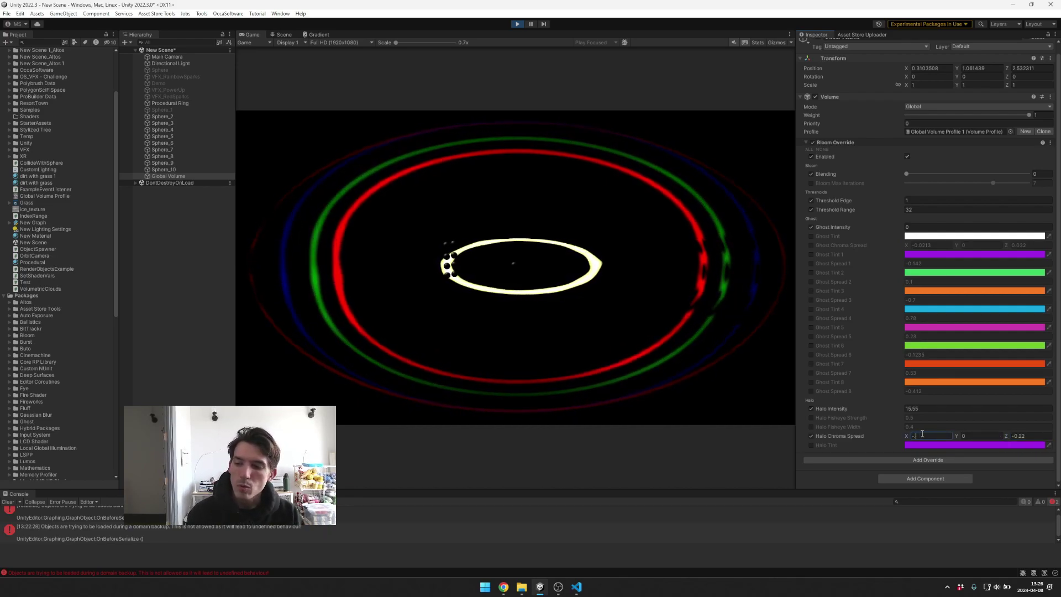
key("Tab")
key("Tab")
key("BackSpace")
type("0.02")
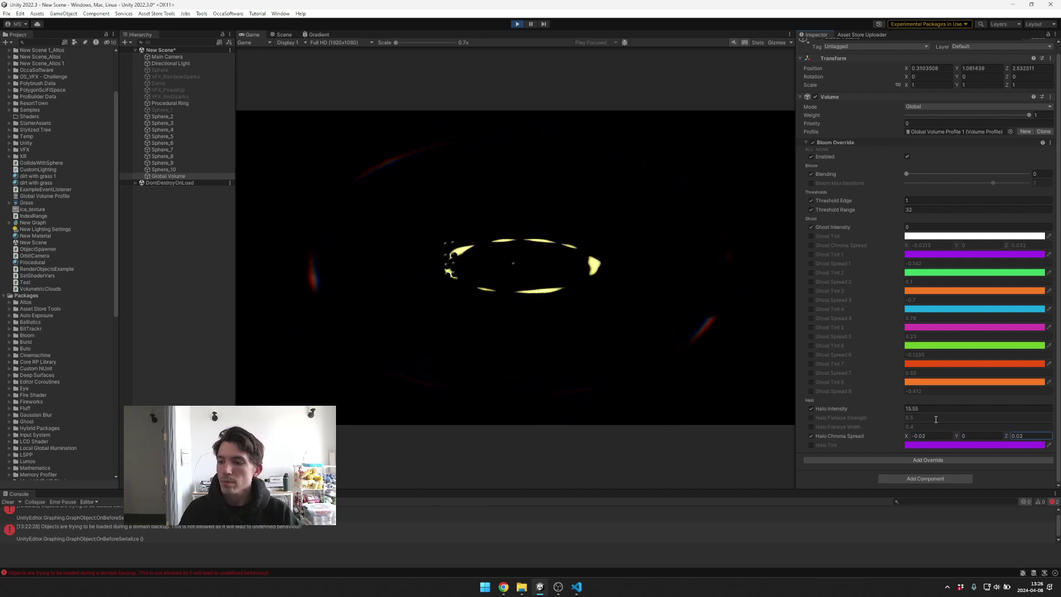
left_click(811, 436)
Step: Set the Halo Tint colour to white
left_click(939, 445)
left_click_drag(994, 464, 904, 409)
left_click(884, 412)
Step: Override Halo Fisheye Width to about 0.42 and Halo Fisheye Strength to about 0.13, comparing it on and off
left_click(811, 426)
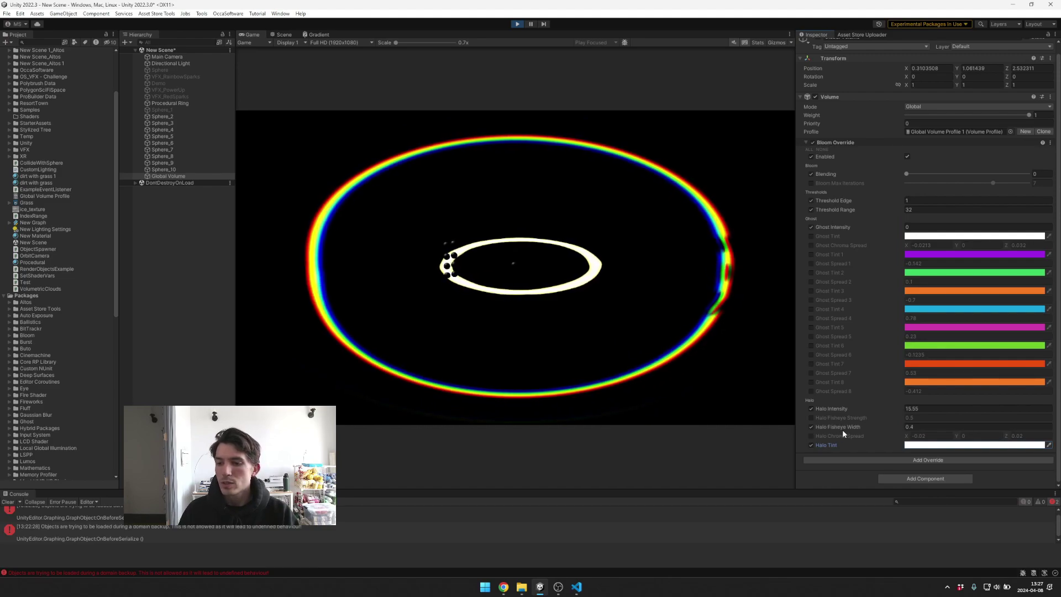
left_click_drag(842, 429, 903, 428)
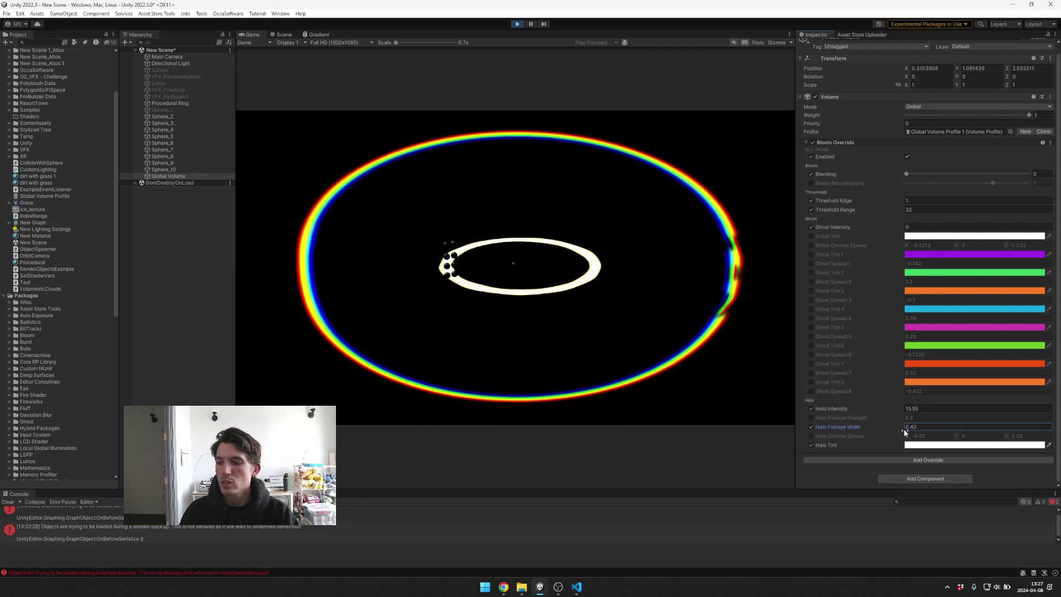
left_click(811, 417)
left_click_drag(837, 417, 733, 394)
left_click(811, 418)
left_click(811, 417)
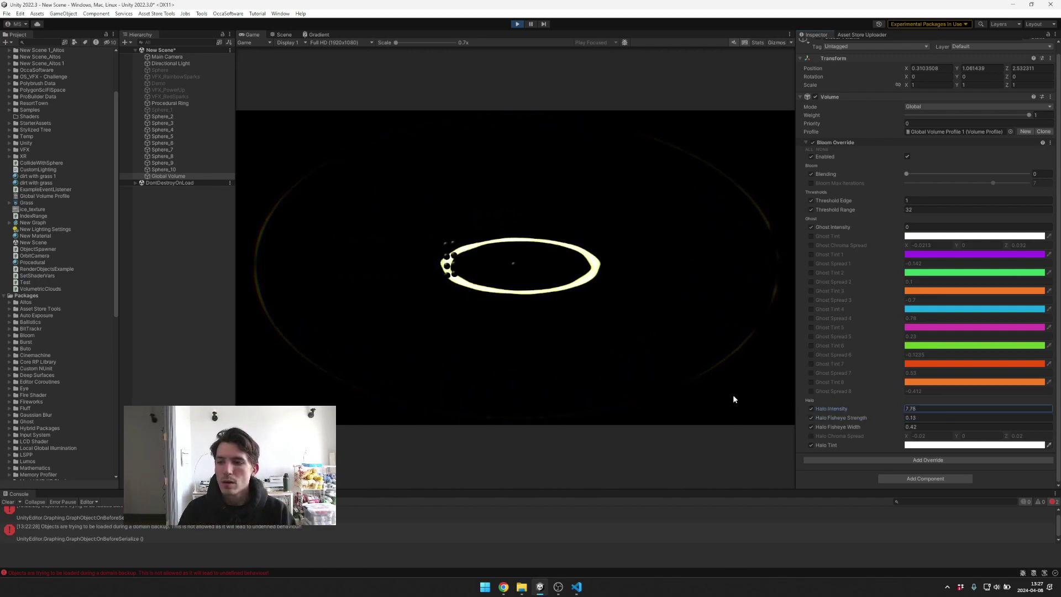
Step: Clear the Halo Intensity, Fisheye Strength, Fisheye Width, Halo Tint and Ghost Intensity overrides, then inspect the ring
left_click(811, 409)
left_click(811, 418)
left_click(811, 426)
left_click(811, 445)
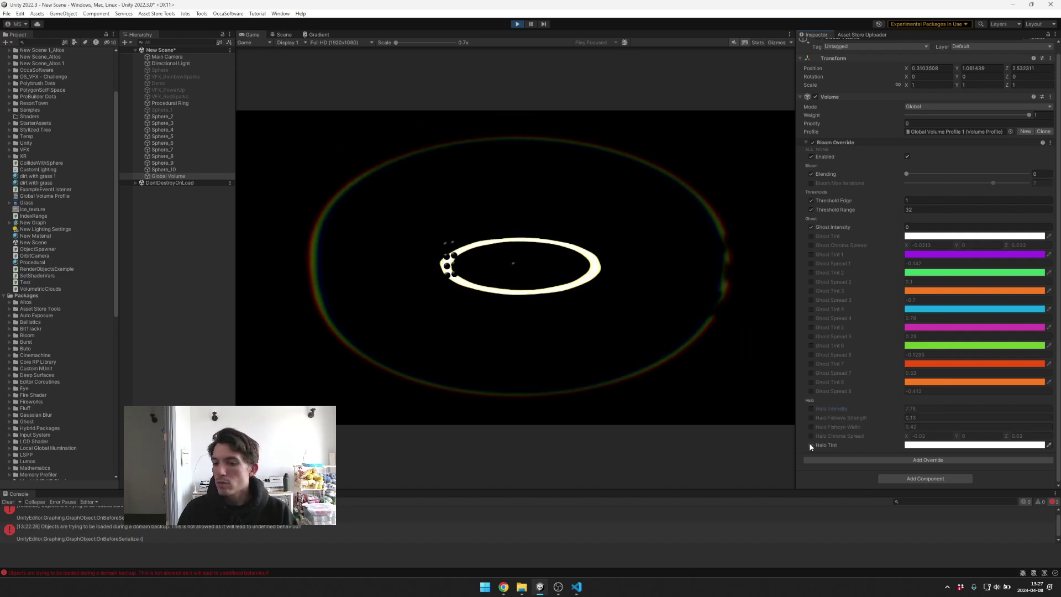
left_click(811, 227)
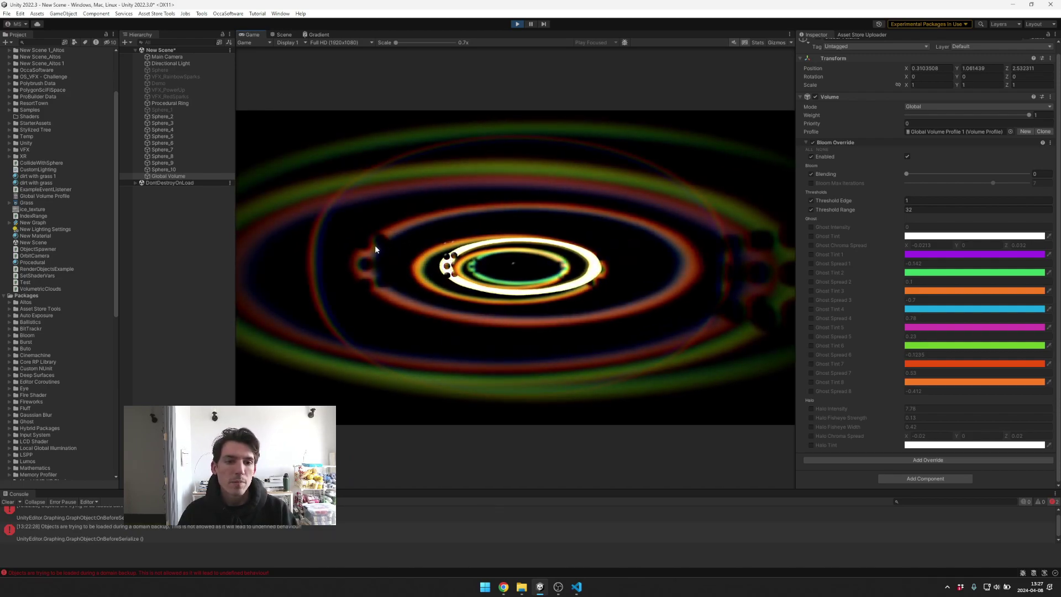
scroll(388, 231, "up", 10)
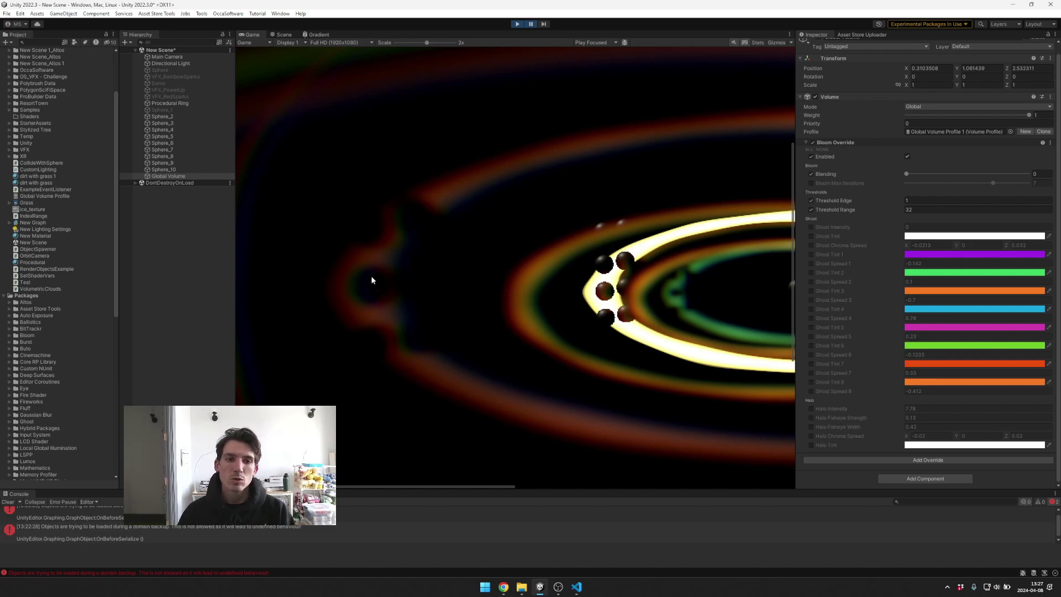
scroll(376, 293, "down", 5)
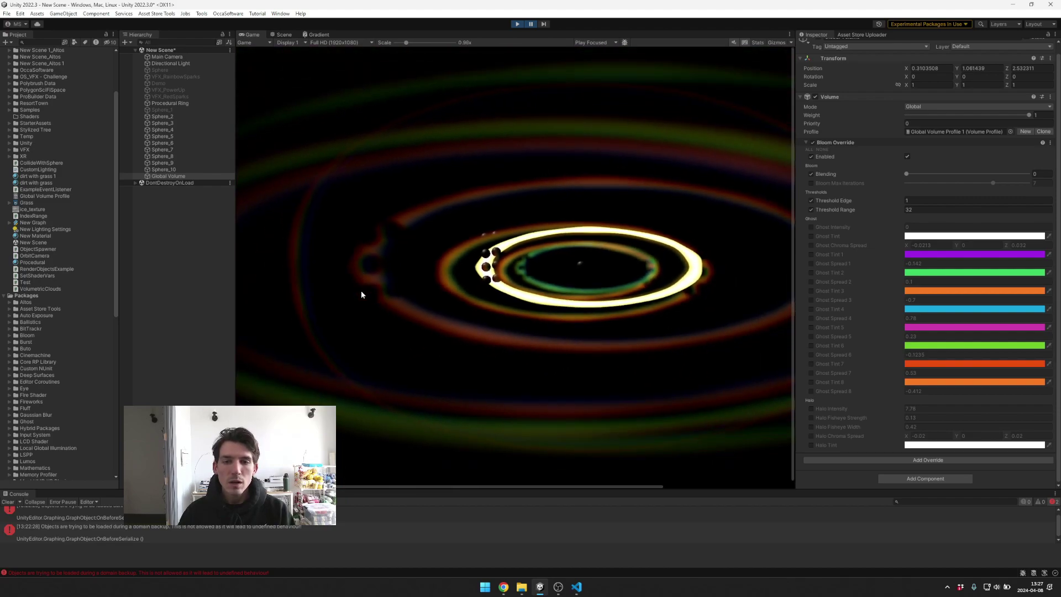
scroll(364, 288, "down", 2)
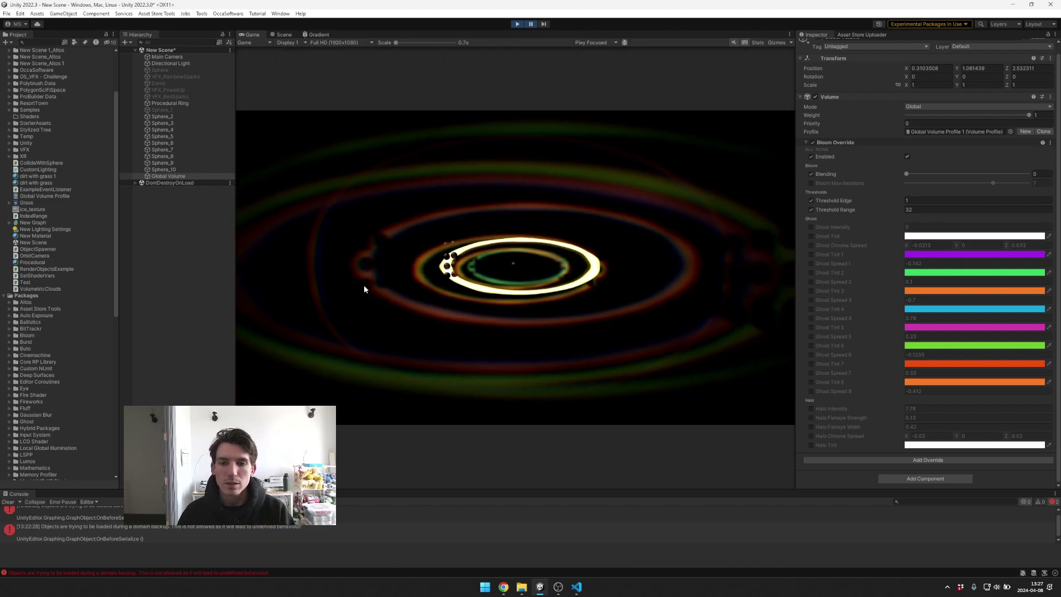